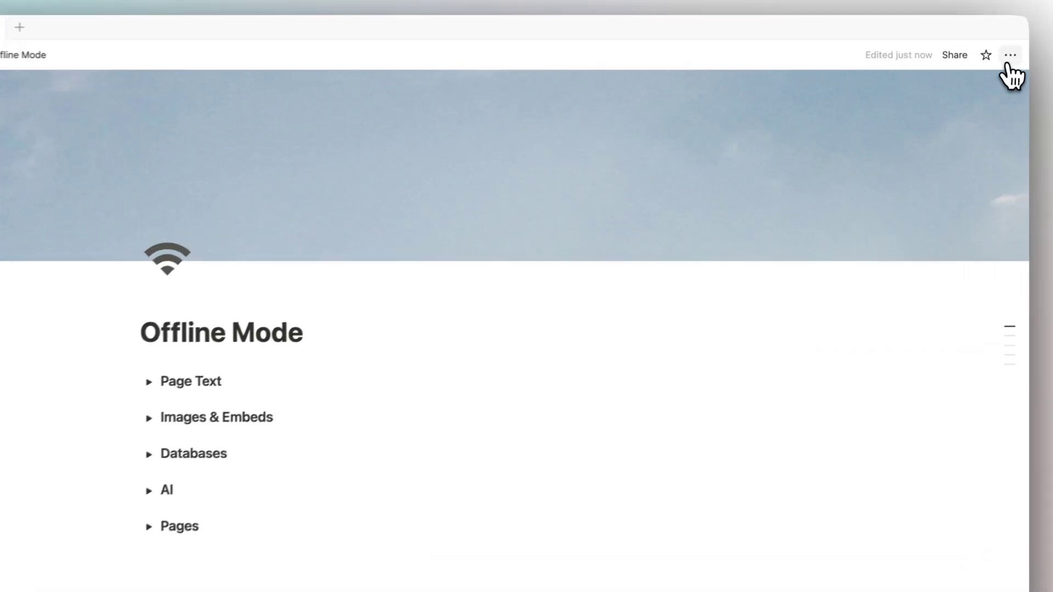
Open the Offline Mode page's ··· options menu and the attached image's actions list
{"action": "left_click", "coordinate": [1001, 45]}
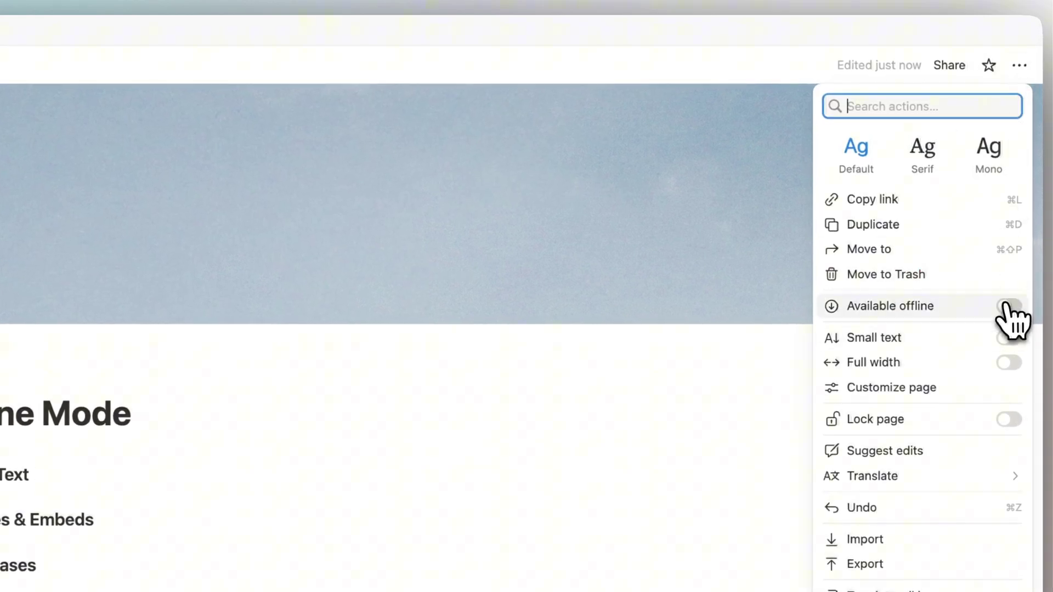
{"action": "mouse_move", "coordinate": [1017, 323]}
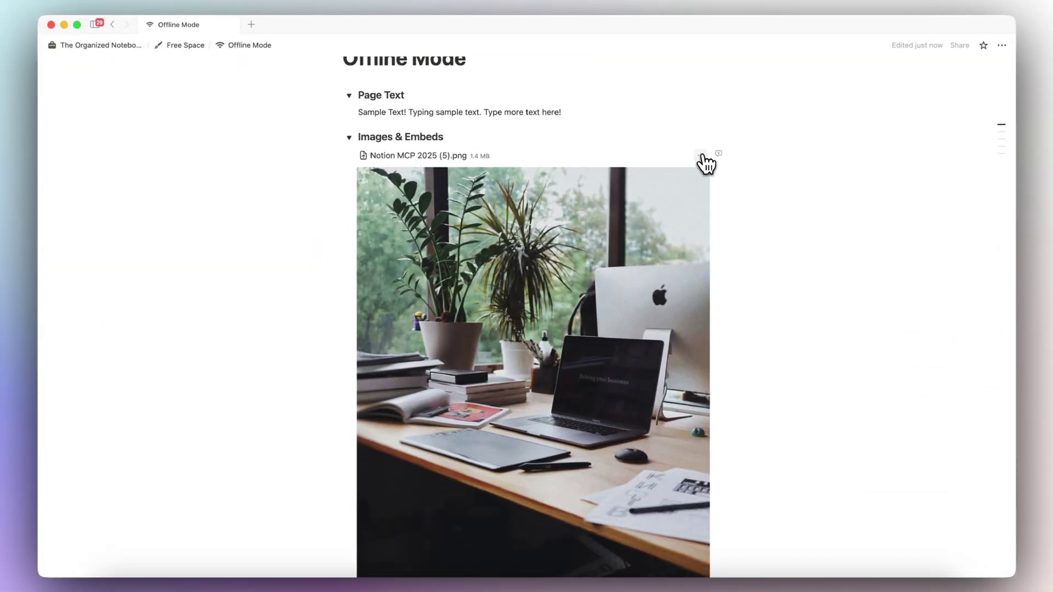
{"action": "left_click", "coordinate": [703, 156]}
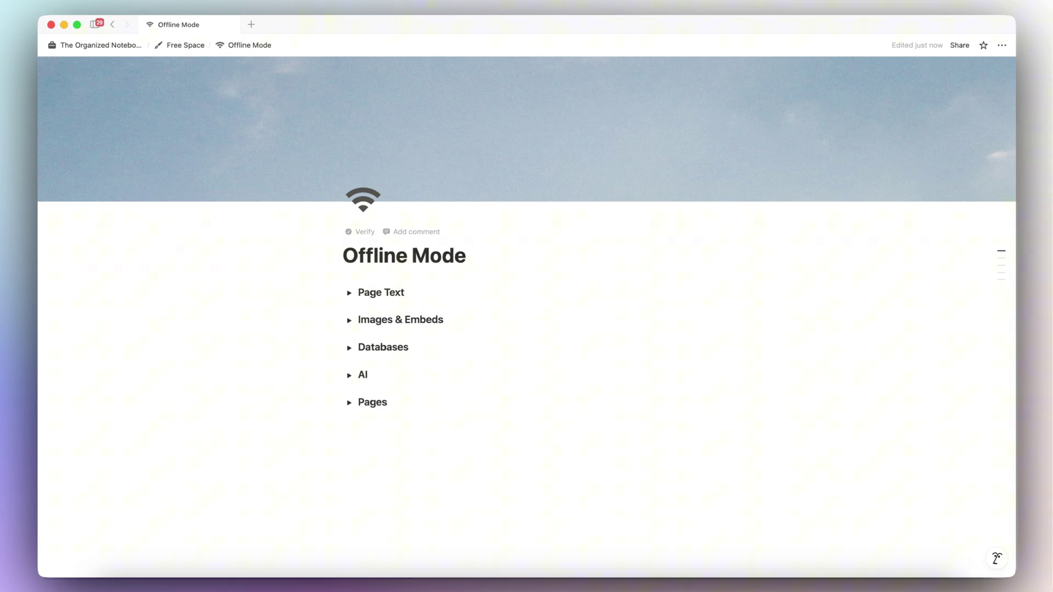
Switch on Available offline in the Offline Mode page's ··· menu
{"action": "left_click", "coordinate": [1001, 45]}
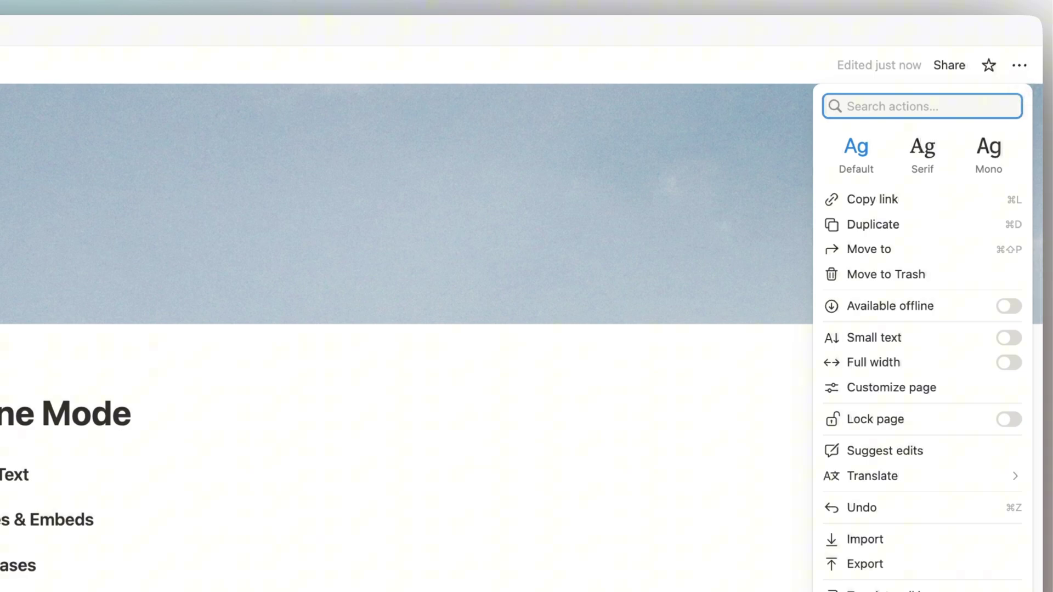
{"action": "mouse_move", "coordinate": [1009, 310]}
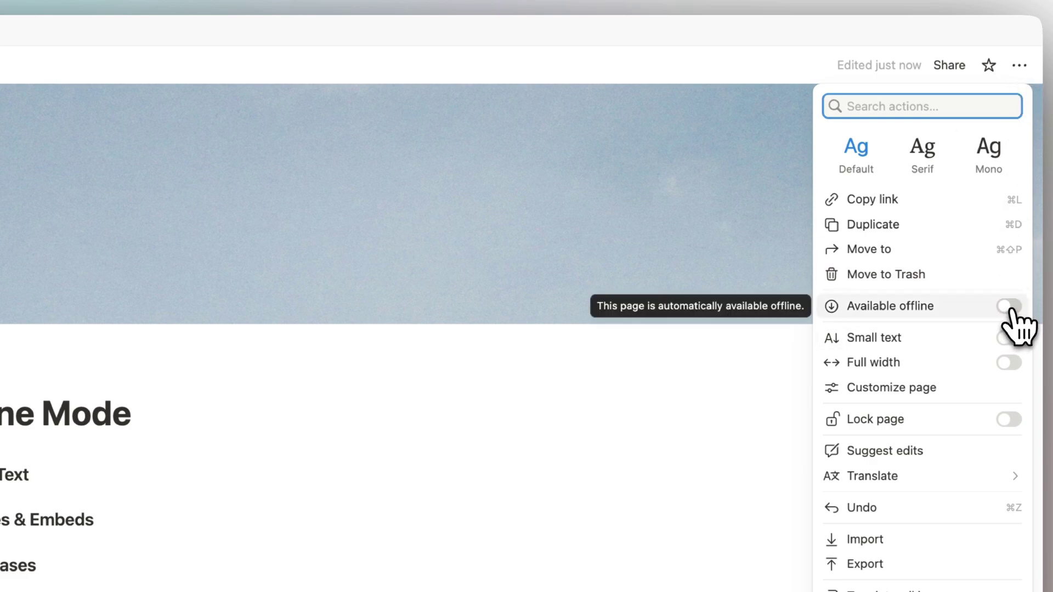
{"action": "left_click", "coordinate": [1010, 308]}
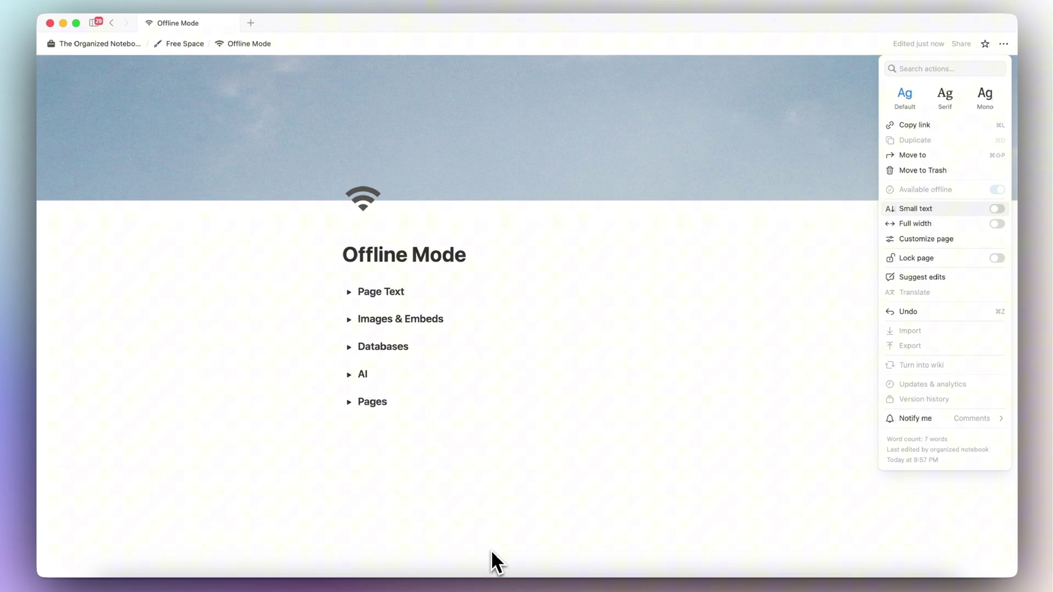
Expand Page Text and append 'Type more text here!' to its sample line
{"action": "left_click", "coordinate": [483, 262]}
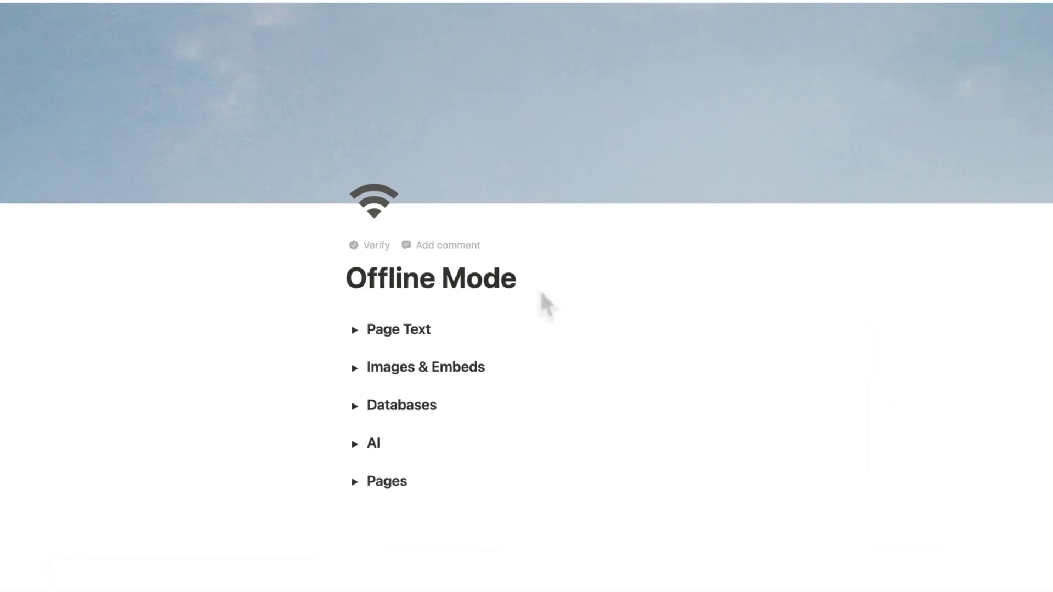
{"action": "left_click", "coordinate": [358, 354]}
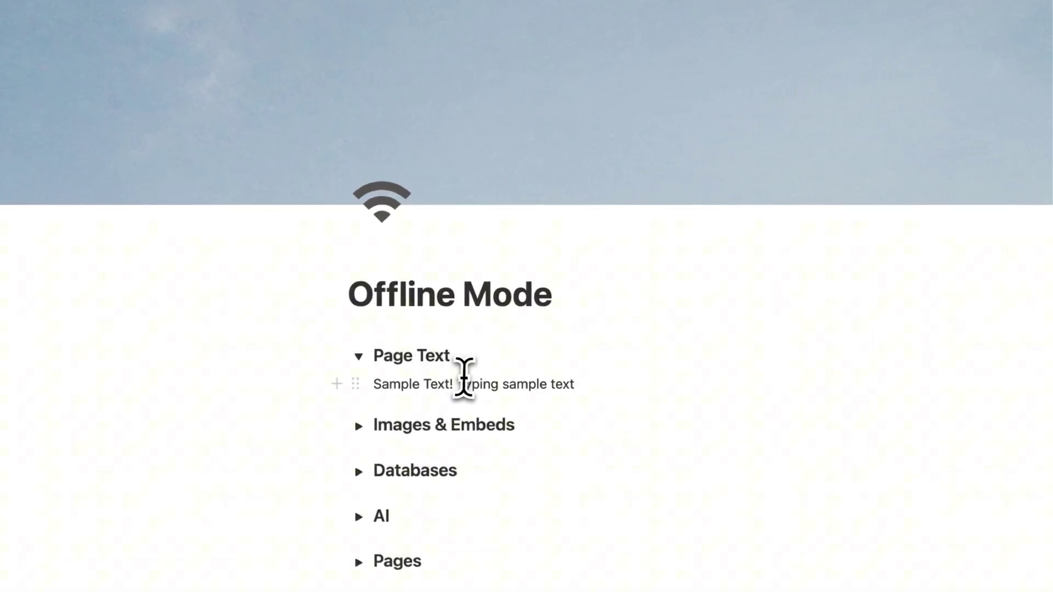
{"action": "left_click", "coordinate": [603, 381]}
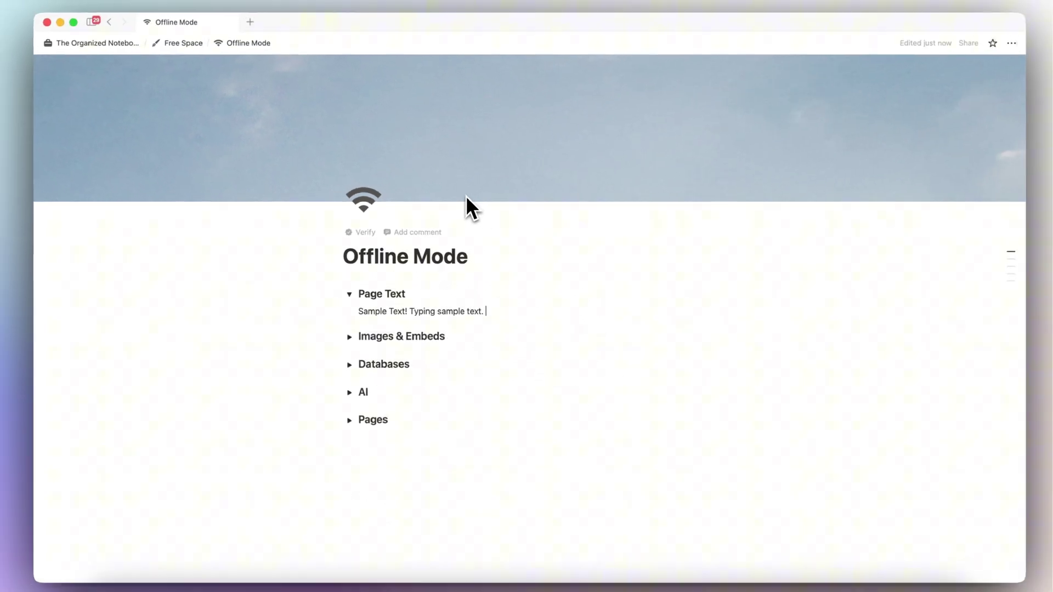
{"action": "type", "text": "Type more text here!"}
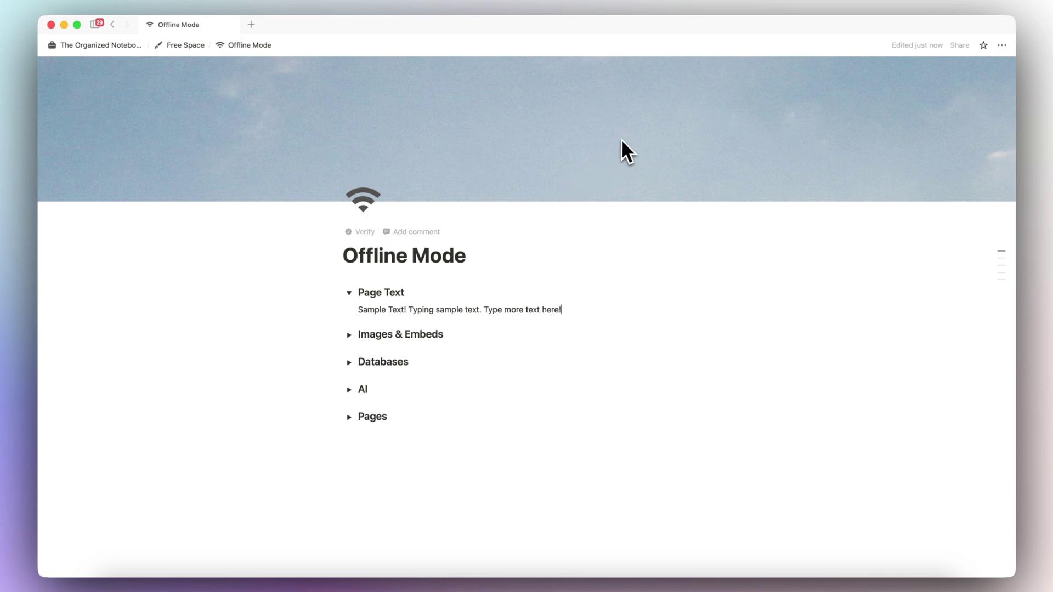
{"action": "left_click", "coordinate": [395, 203]}
Open and dismiss the page icon choices, leaving the icon unchanged
{"action": "left_click", "coordinate": [816, 133]}
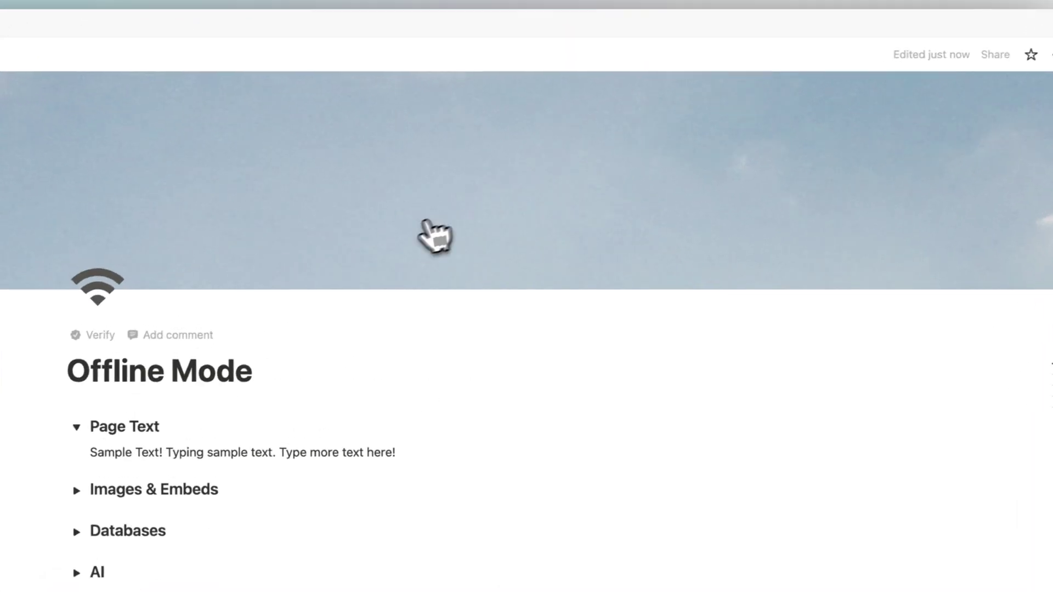
{"action": "left_click", "coordinate": [98, 286]}
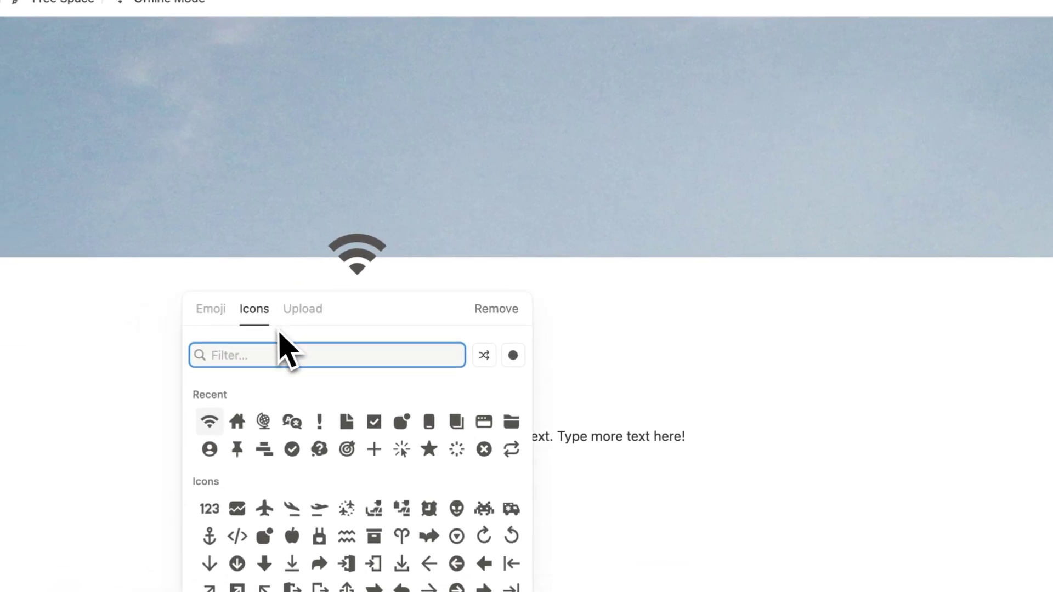
{"action": "left_click", "coordinate": [645, 177]}
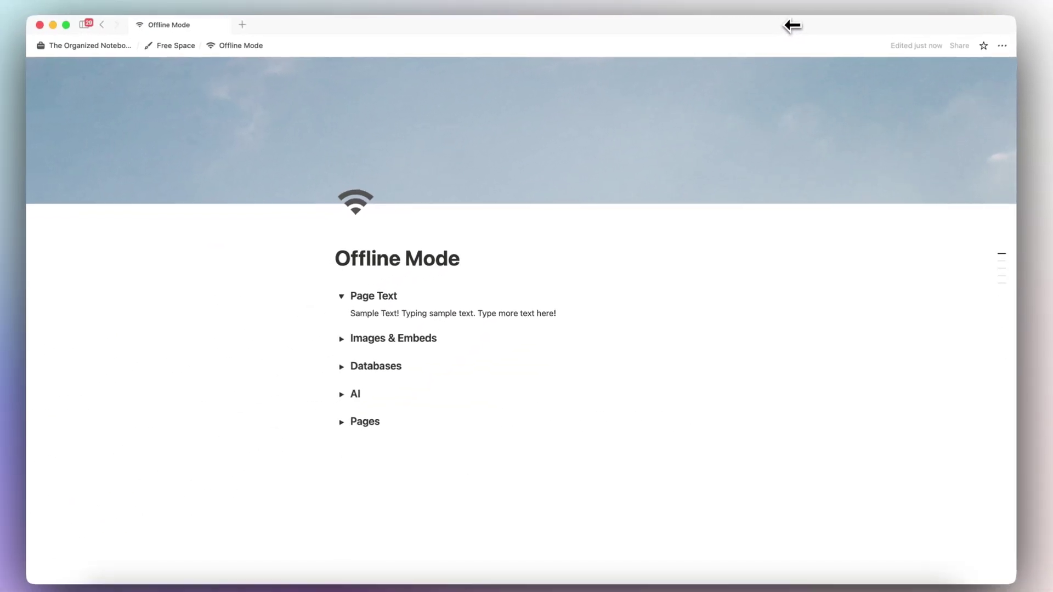
Expand Images & Embeds, check the desk photo's actions, and scroll down past it
{"action": "left_click", "coordinate": [352, 339]}
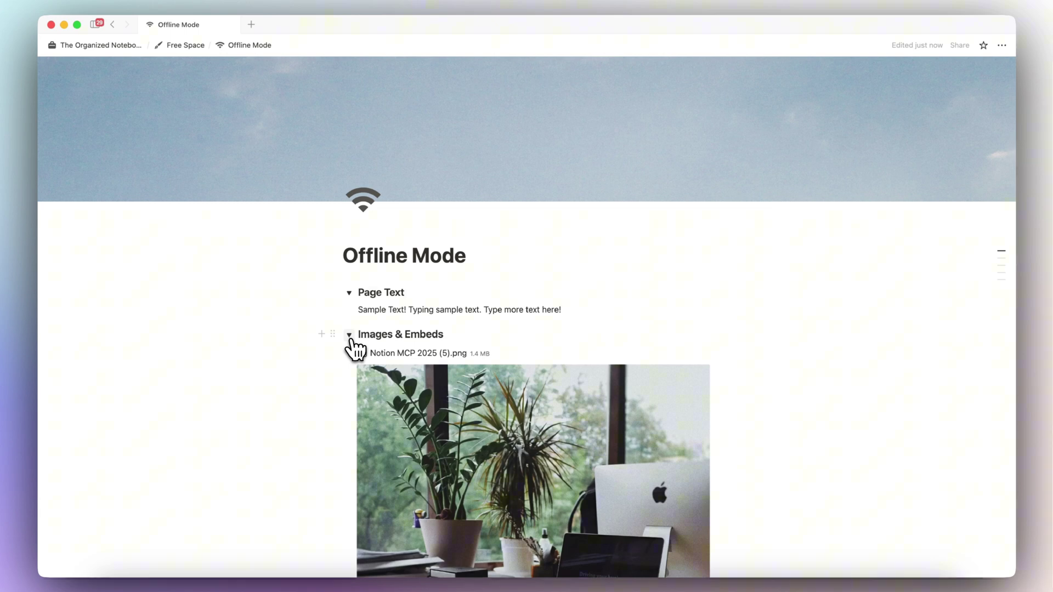
{"action": "scroll", "coordinate": [352, 347], "scroll_direction": "down", "scroll_amount": 5}
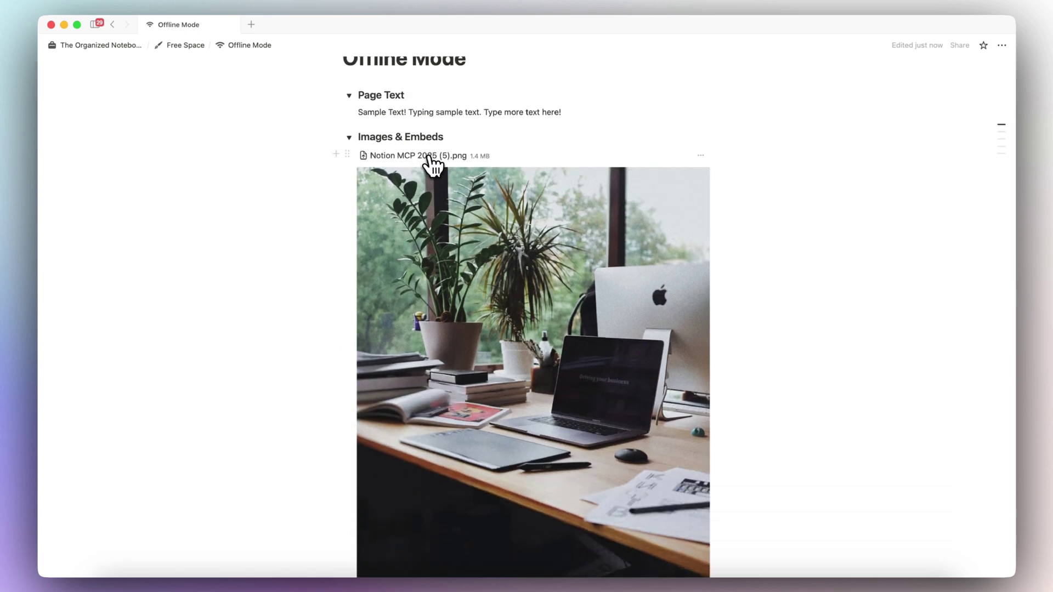
{"action": "left_click", "coordinate": [701, 155]}
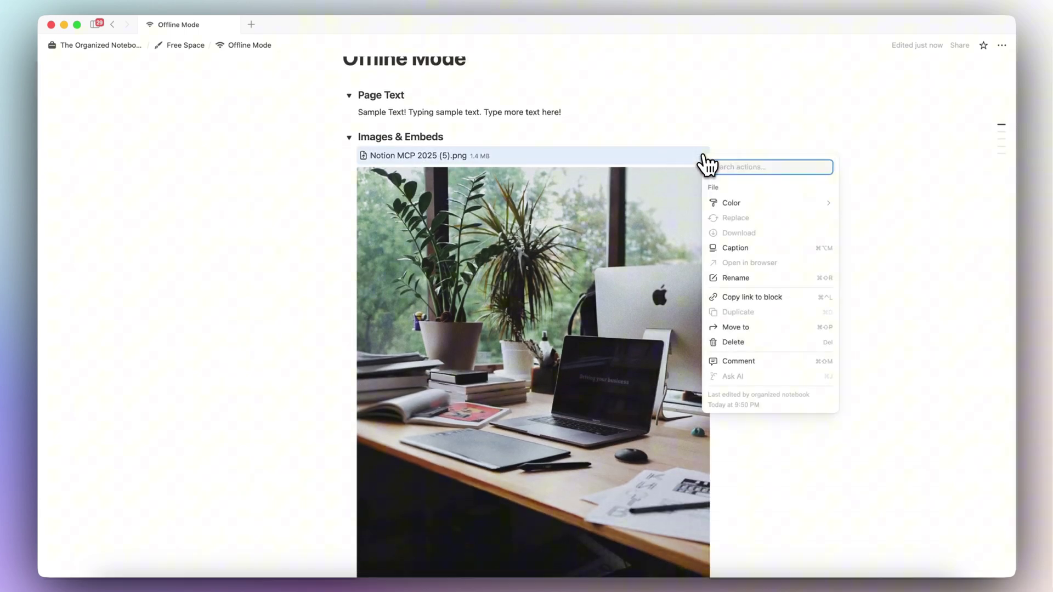
{"action": "key", "text": "Escape"}
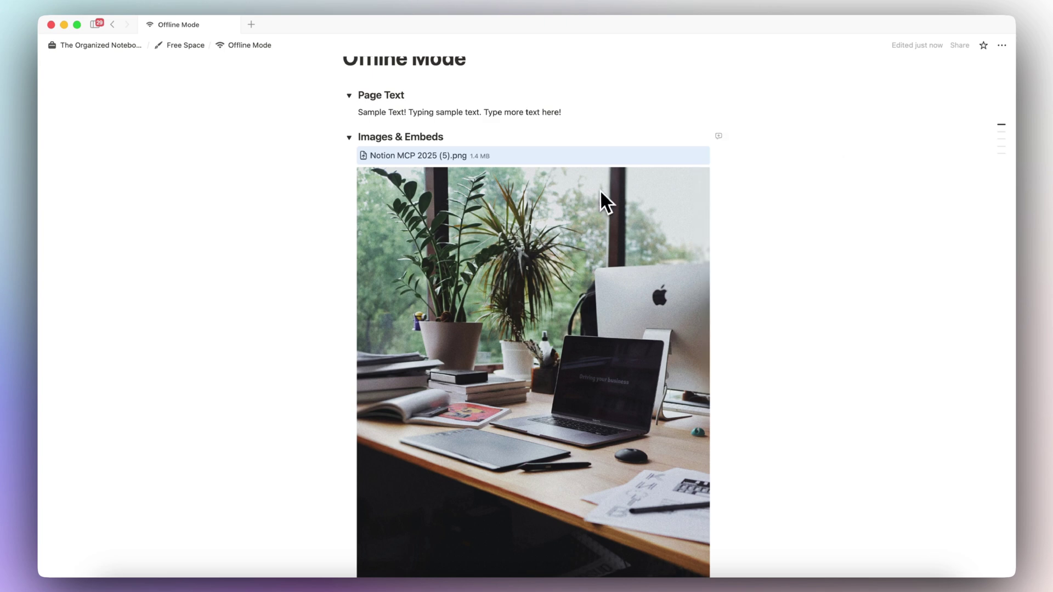
{"action": "scroll", "coordinate": [490, 200], "scroll_direction": "down", "scroll_amount": 5}
{"action": "scroll", "coordinate": [491, 199], "scroll_direction": "down", "scroll_amount": 6}
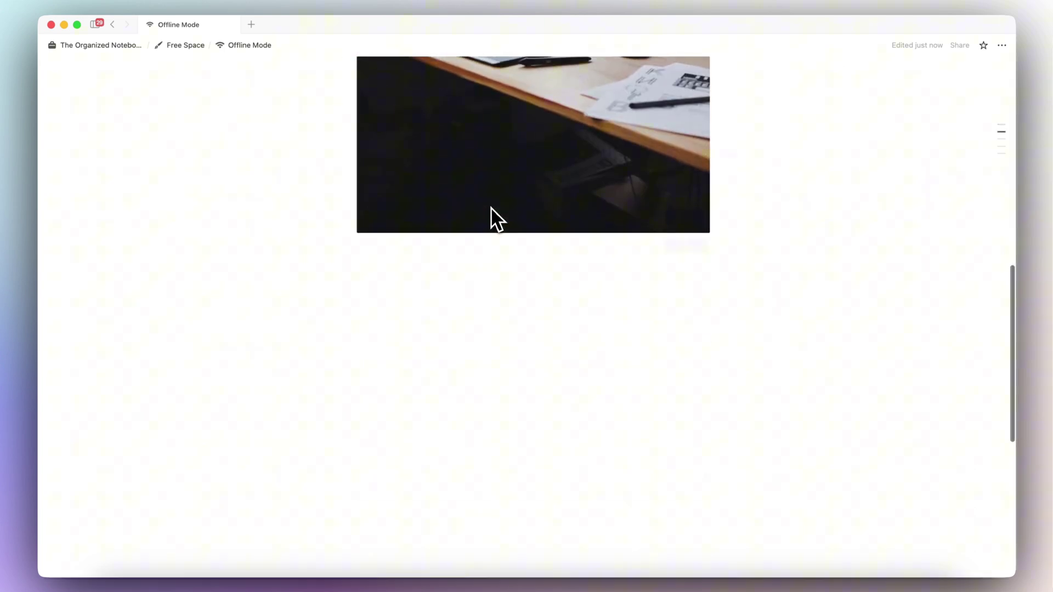
{"action": "scroll", "coordinate": [484, 340], "scroll_direction": "down", "scroll_amount": 4}
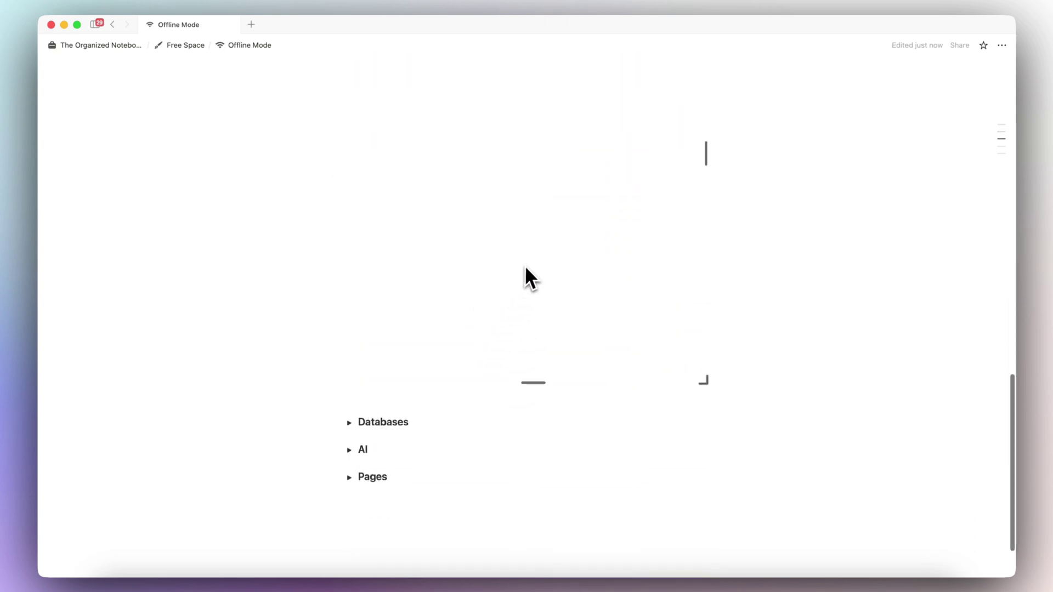
Expand Databases, add a 'New Pages' row to Sample Database, and preview a Sample Page
{"action": "left_click", "coordinate": [349, 422]}
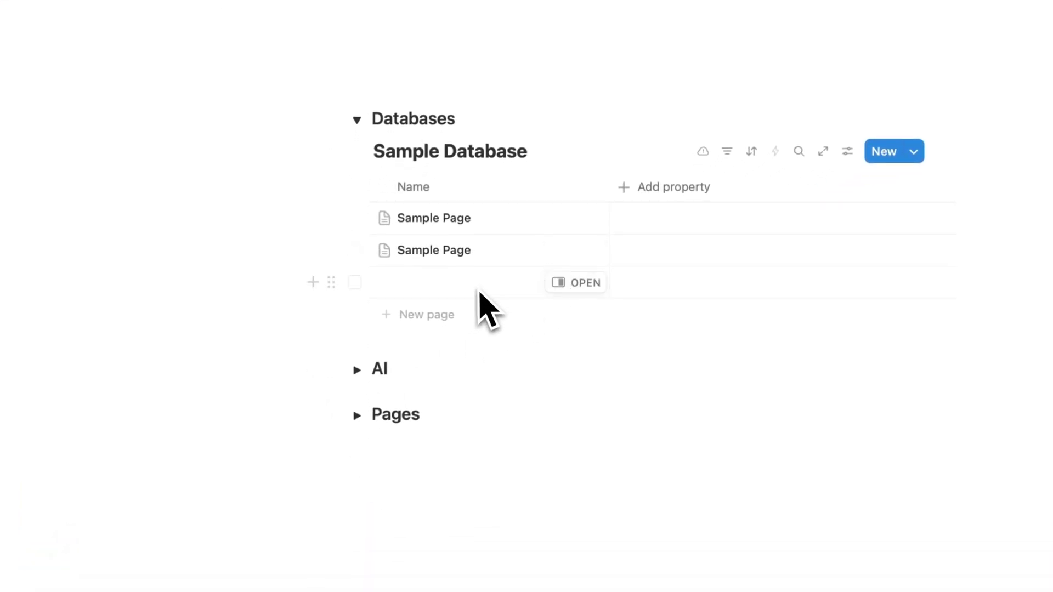
{"action": "left_click", "coordinate": [445, 314]}
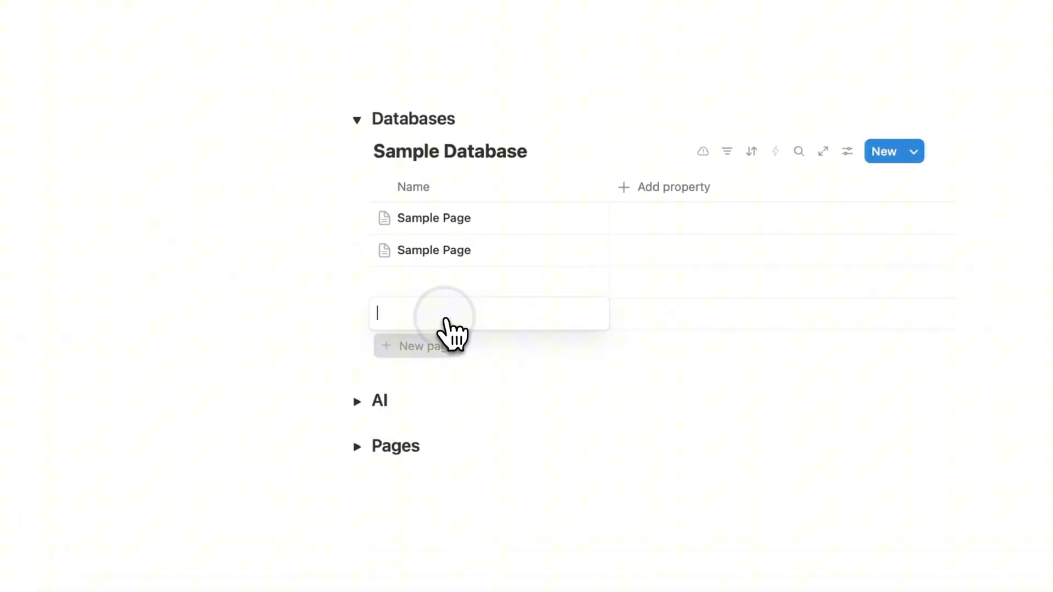
{"action": "type", "text": "New Pages"}
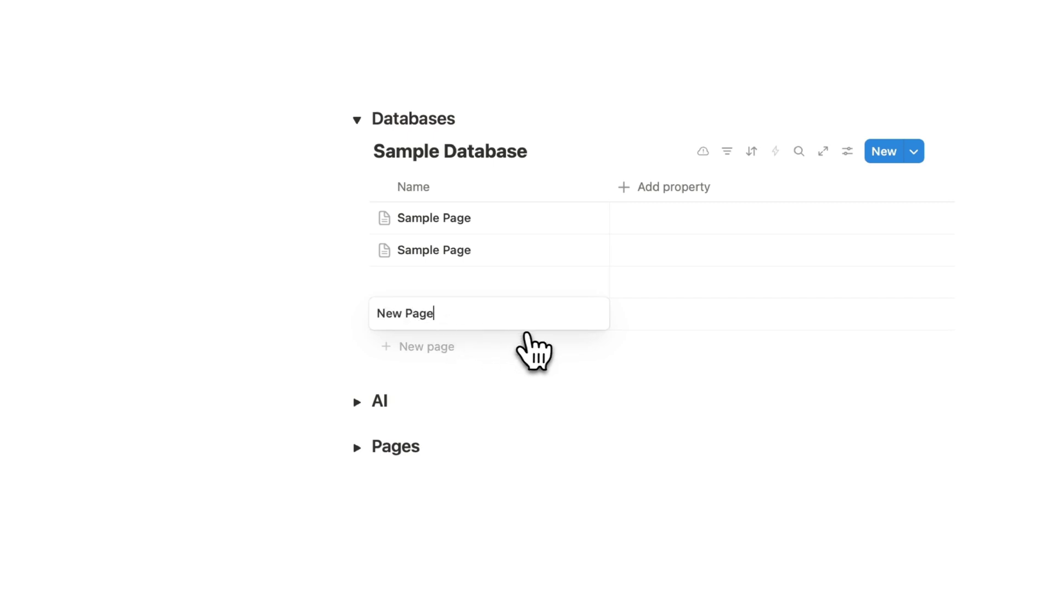
{"action": "key", "text": "Return"}
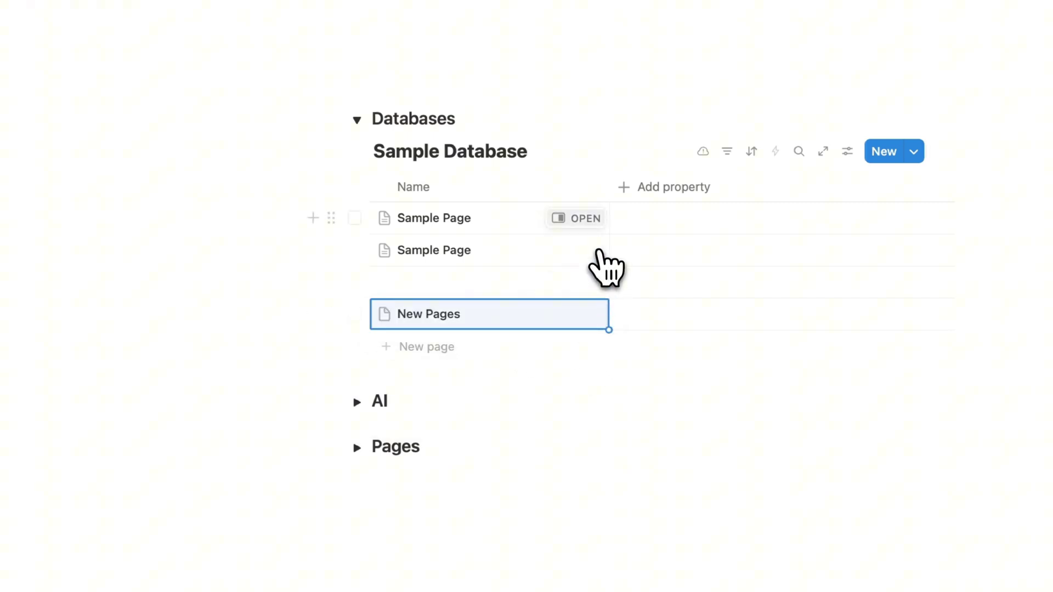
{"action": "left_click", "coordinate": [483, 322]}
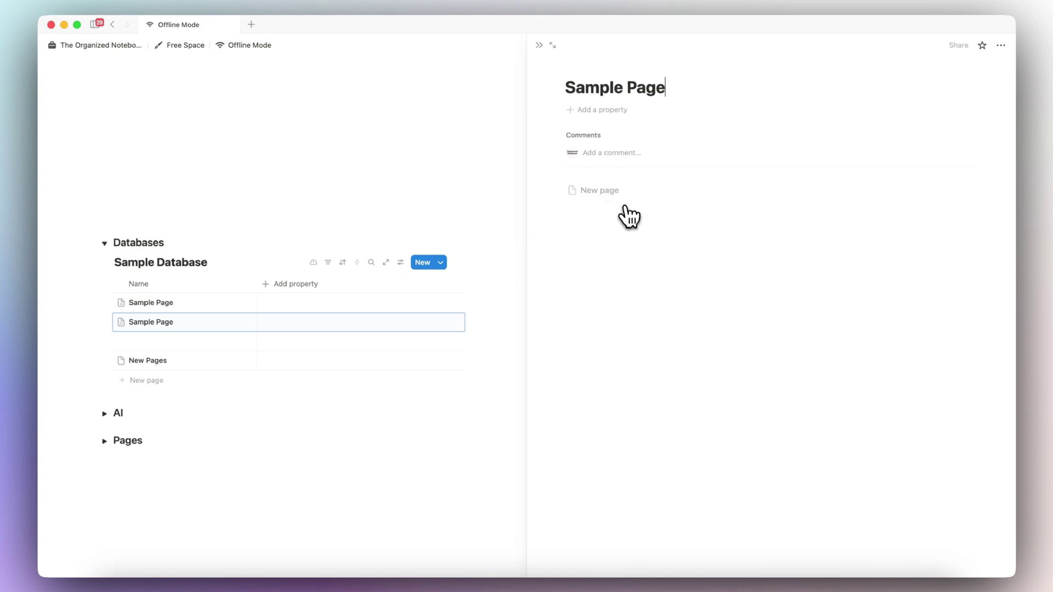
{"action": "left_click", "coordinate": [539, 46]}
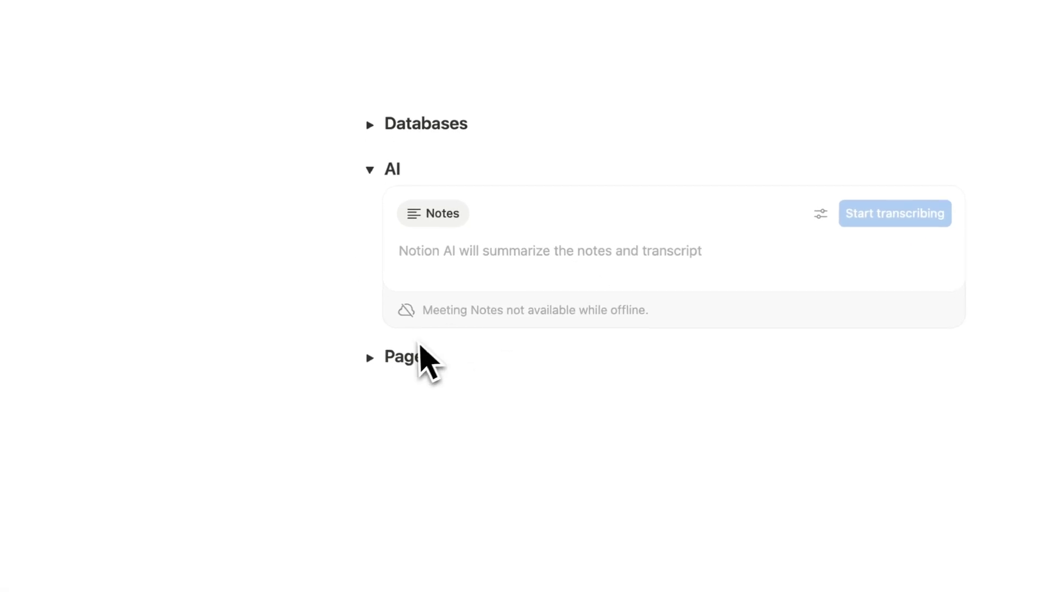
Expand the Pages section and scroll back up the page
{"action": "left_click", "coordinate": [371, 357]}
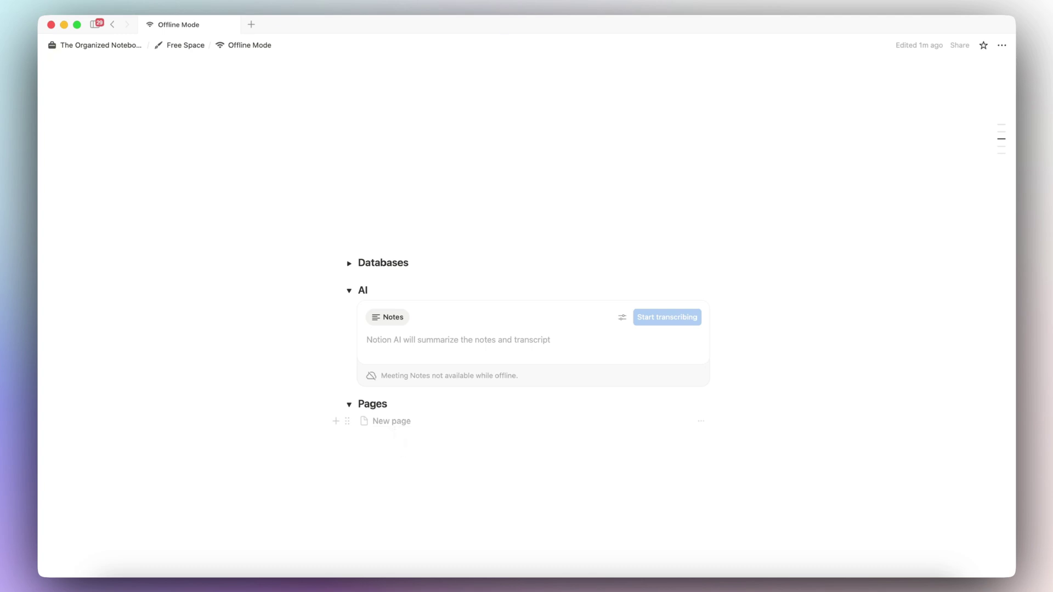
{"action": "scroll", "coordinate": [394, 432], "scroll_direction": "up", "scroll_amount": 1}
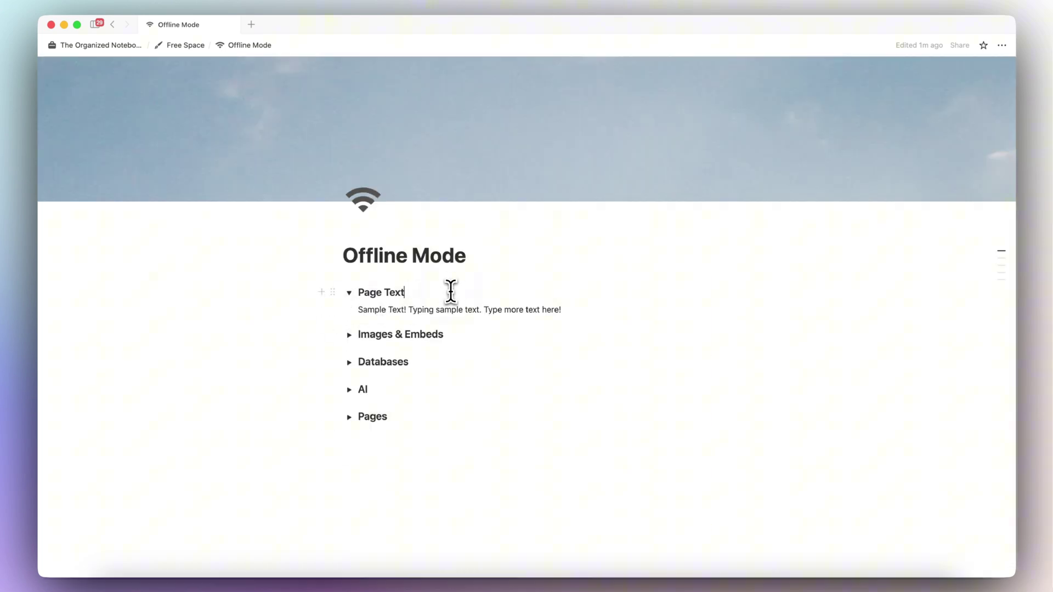
Add an empty block under Page Text and scroll the / menu to see which blocks work offline
{"action": "left_click", "coordinate": [449, 292]}
{"action": "key", "text": "Return"}
{"action": "type", "text": "/"}
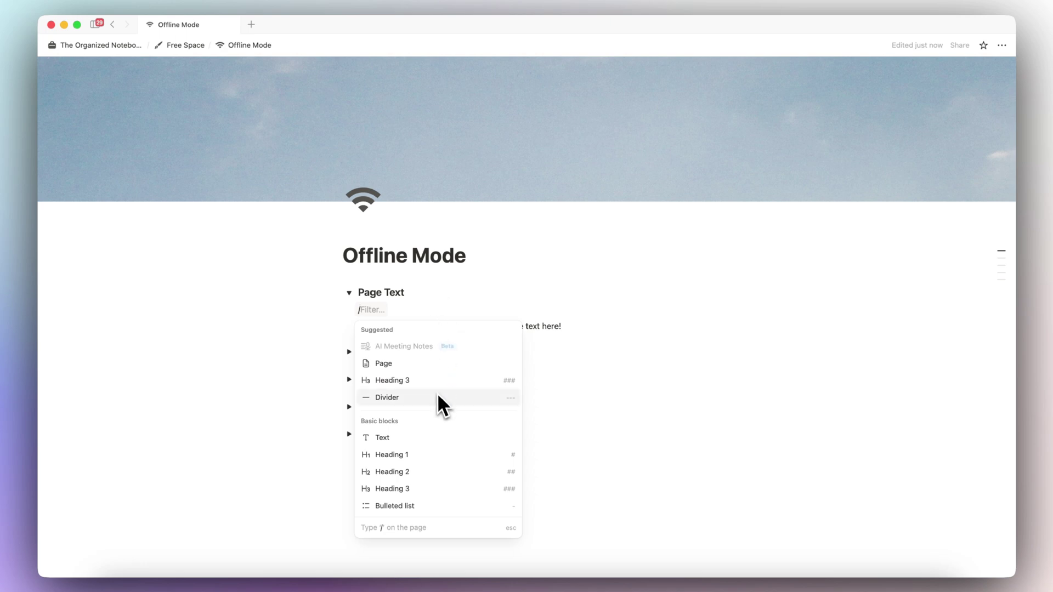
{"action": "scroll", "coordinate": [436, 409], "scroll_direction": "down", "scroll_amount": 5}
{"action": "scroll", "coordinate": [437, 410], "scroll_direction": "down", "scroll_amount": 2}
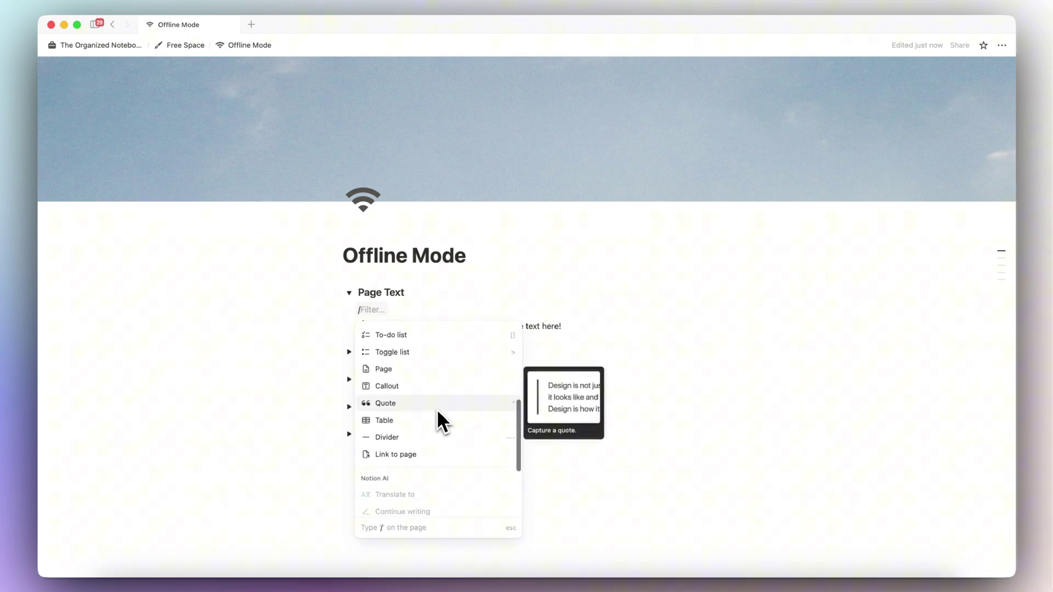
{"action": "scroll", "coordinate": [436, 388], "scroll_direction": "down", "scroll_amount": 6}
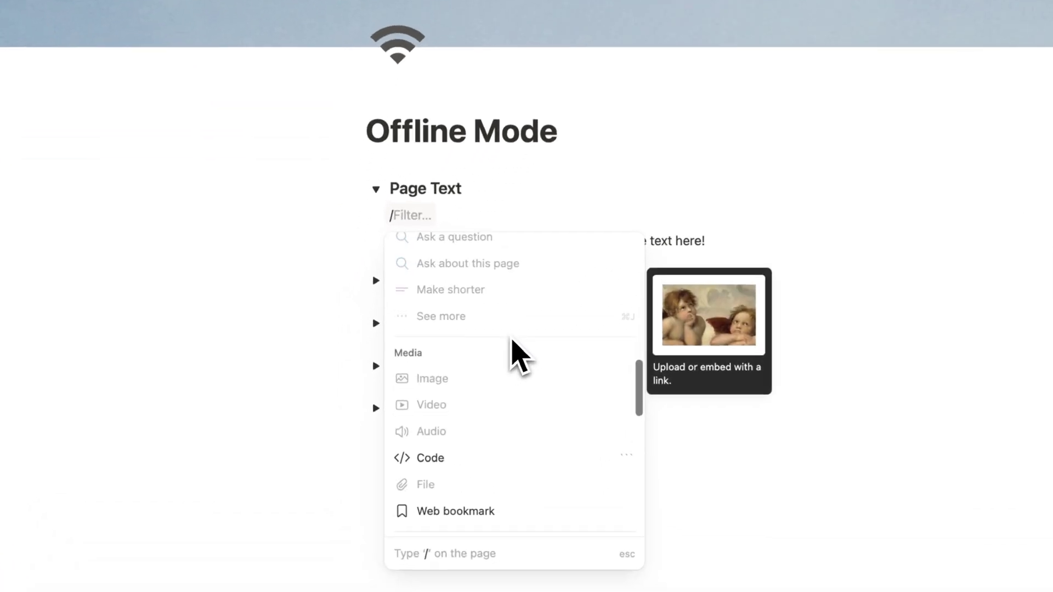
{"action": "scroll", "coordinate": [436, 391], "scroll_direction": "up", "scroll_amount": 3}
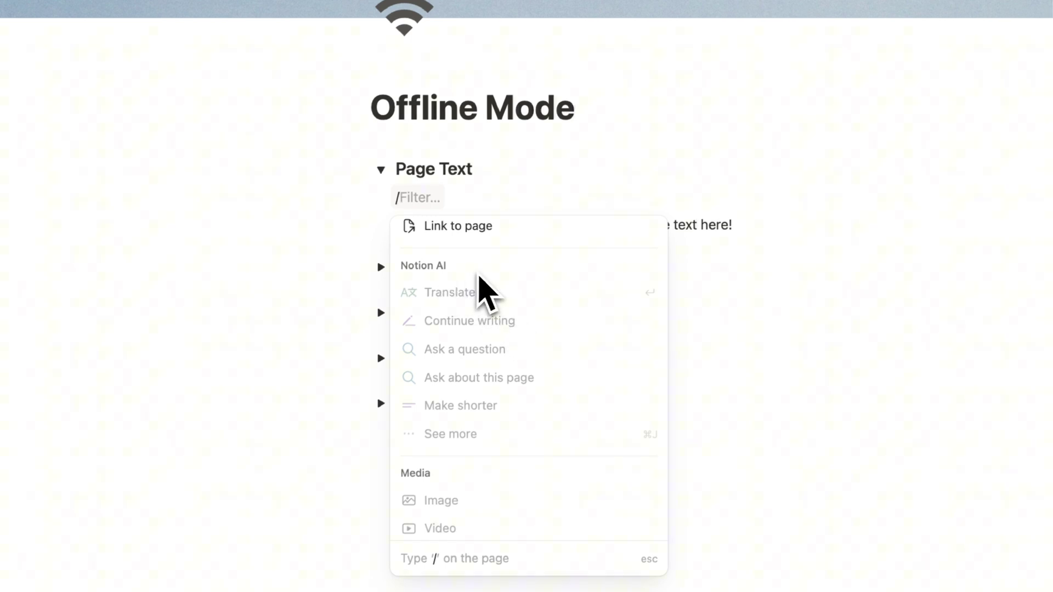
{"action": "scroll", "coordinate": [487, 289], "scroll_direction": "down", "scroll_amount": 7}
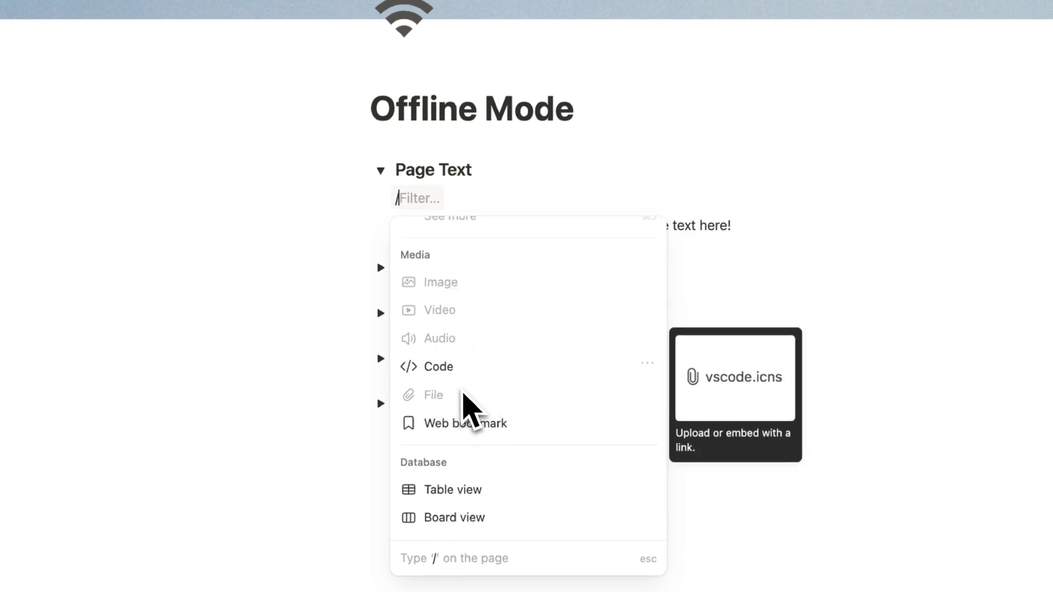
{"action": "scroll", "coordinate": [466, 409], "scroll_direction": "down", "scroll_amount": 3}
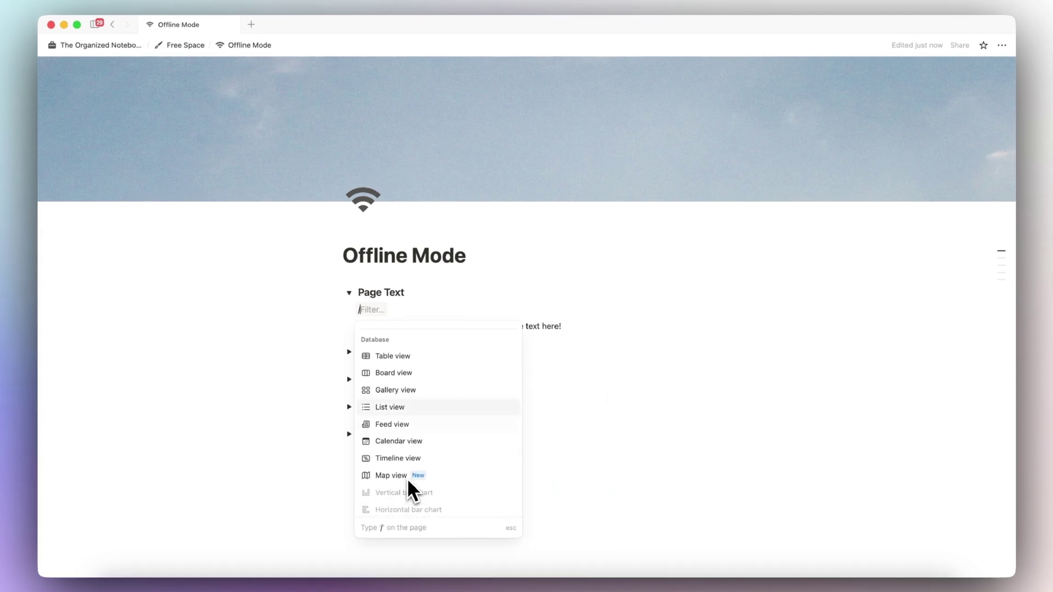
{"action": "scroll", "coordinate": [401, 399], "scroll_direction": "down", "scroll_amount": 2}
{"action": "scroll", "coordinate": [400, 400], "scroll_direction": "down", "scroll_amount": 2}
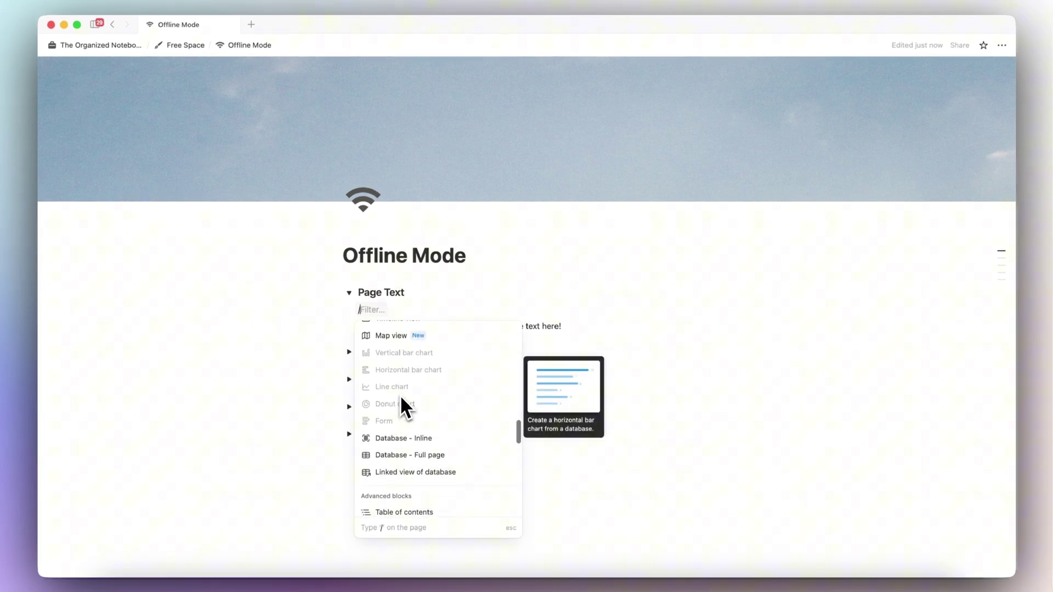
{"action": "scroll", "coordinate": [401, 399], "scroll_direction": "down", "scroll_amount": 1}
{"action": "scroll", "coordinate": [399, 389], "scroll_direction": "up", "scroll_amount": 2}
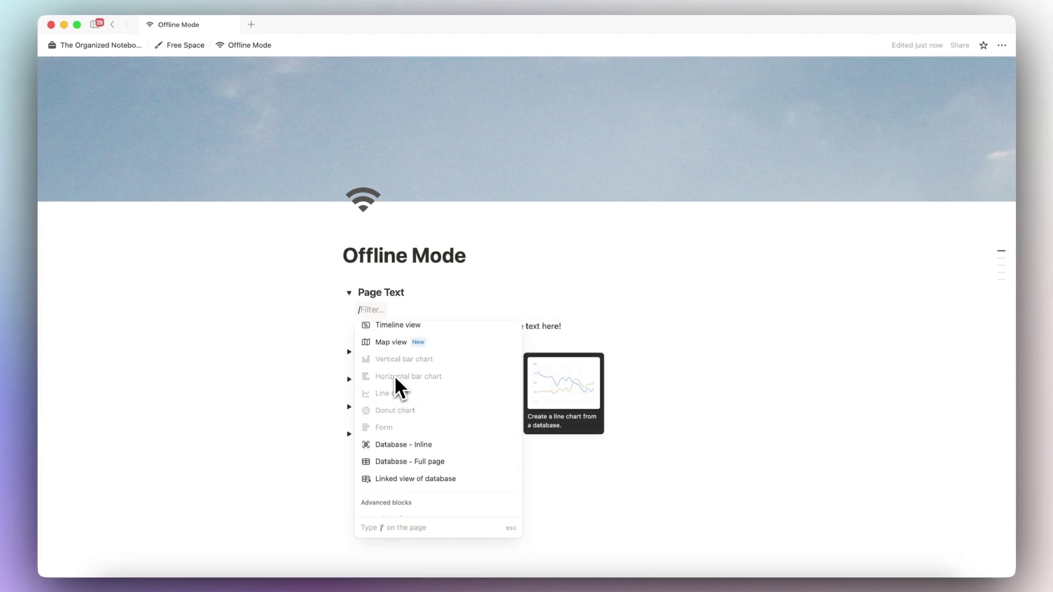
{"action": "scroll", "coordinate": [395, 437], "scroll_direction": "down", "scroll_amount": 3}
{"action": "scroll", "coordinate": [394, 437], "scroll_direction": "down", "scroll_amount": 2}
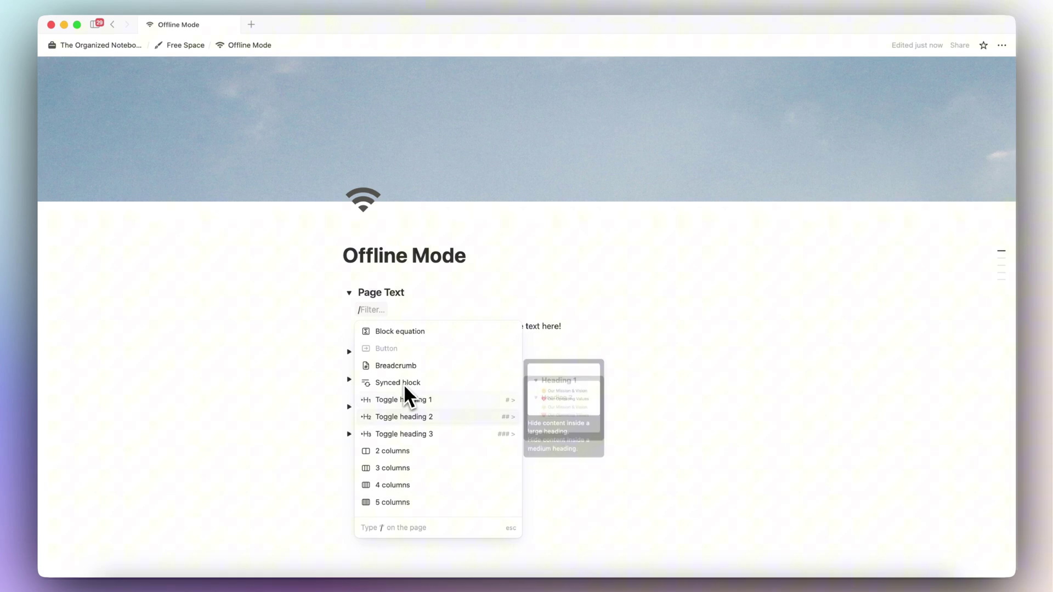
{"action": "scroll", "coordinate": [412, 483], "scroll_direction": "down", "scroll_amount": 4}
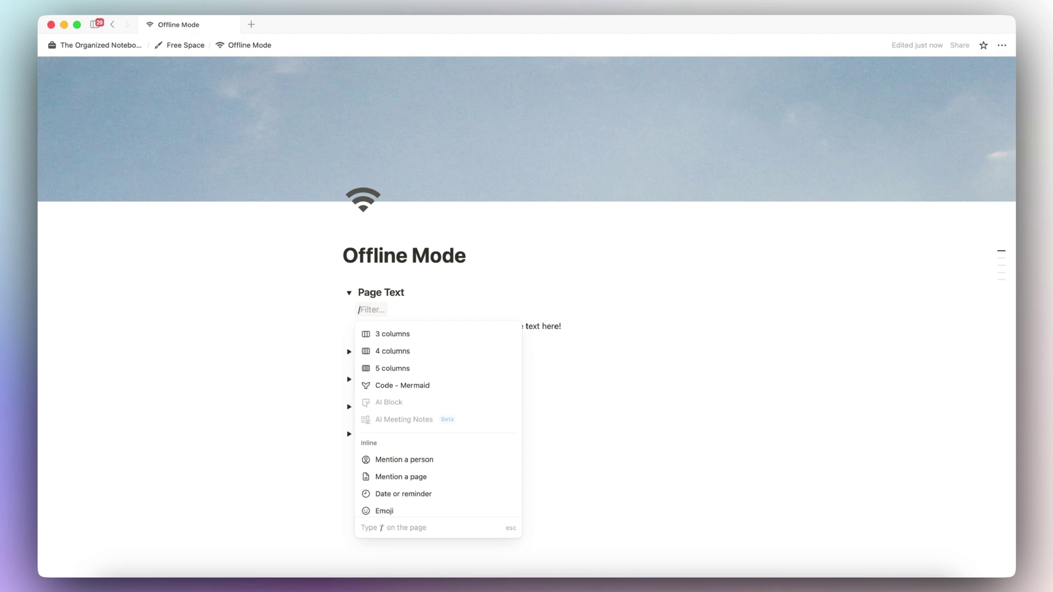
{"action": "scroll", "coordinate": [412, 417], "scroll_direction": "up", "scroll_amount": 10}
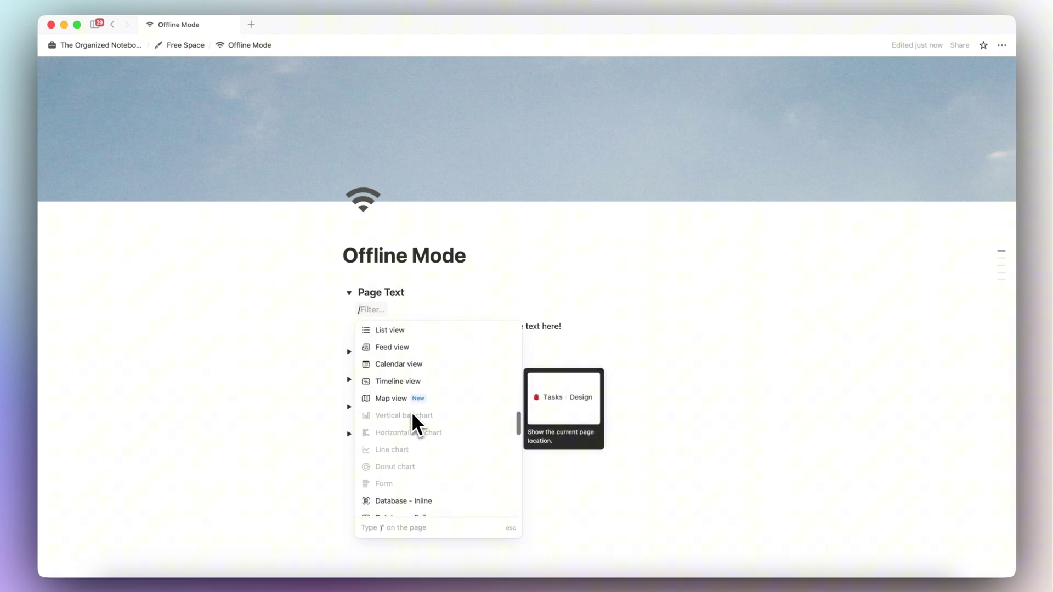
{"action": "scroll", "coordinate": [434, 427], "scroll_direction": "up", "scroll_amount": 5}
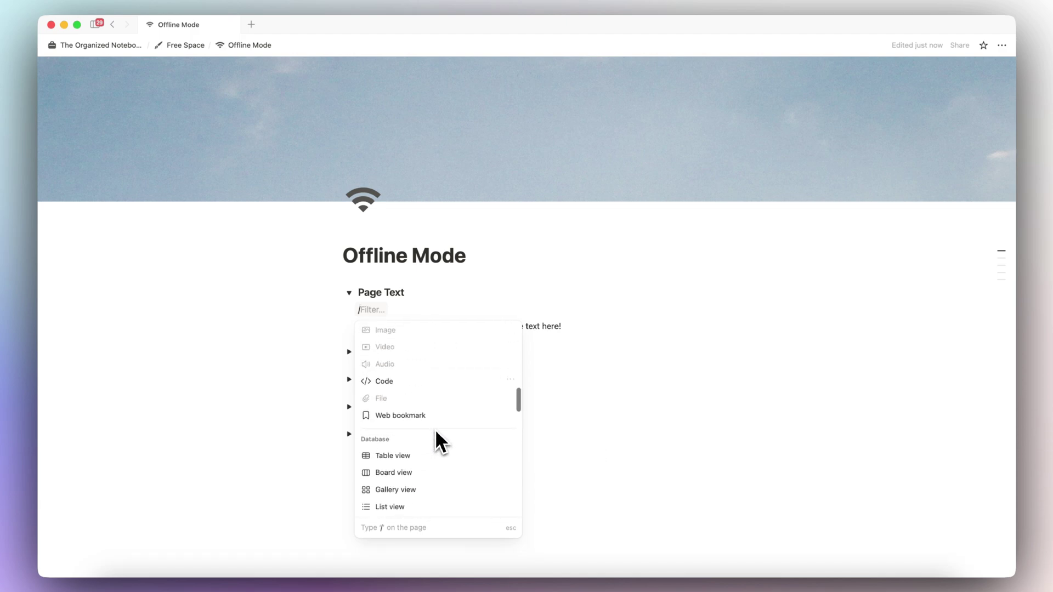
{"action": "scroll", "coordinate": [436, 429], "scroll_direction": "down", "scroll_amount": 10}
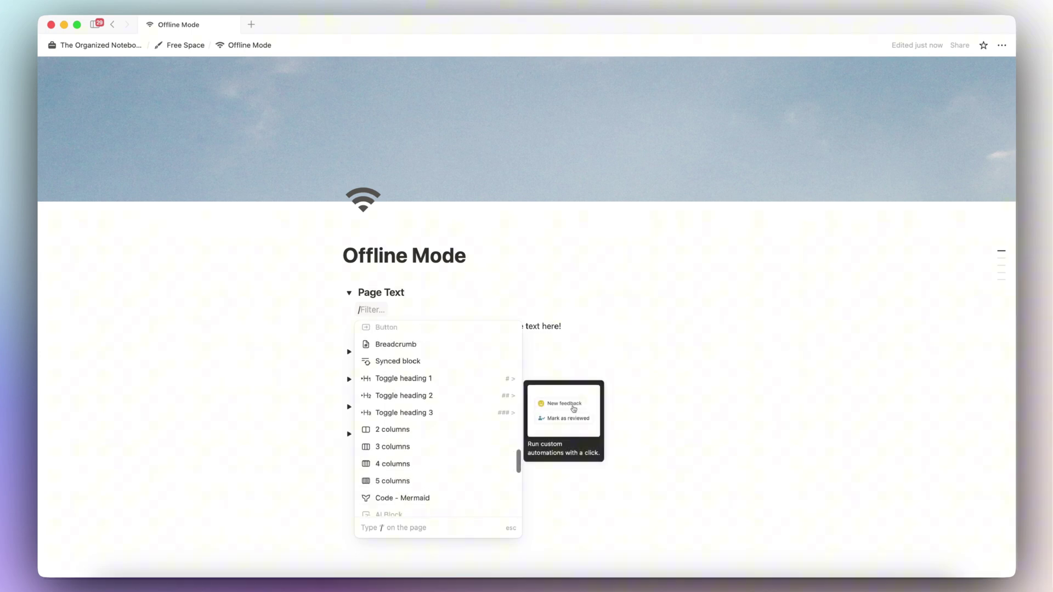
{"action": "scroll", "coordinate": [435, 429], "scroll_direction": "down", "scroll_amount": 1}
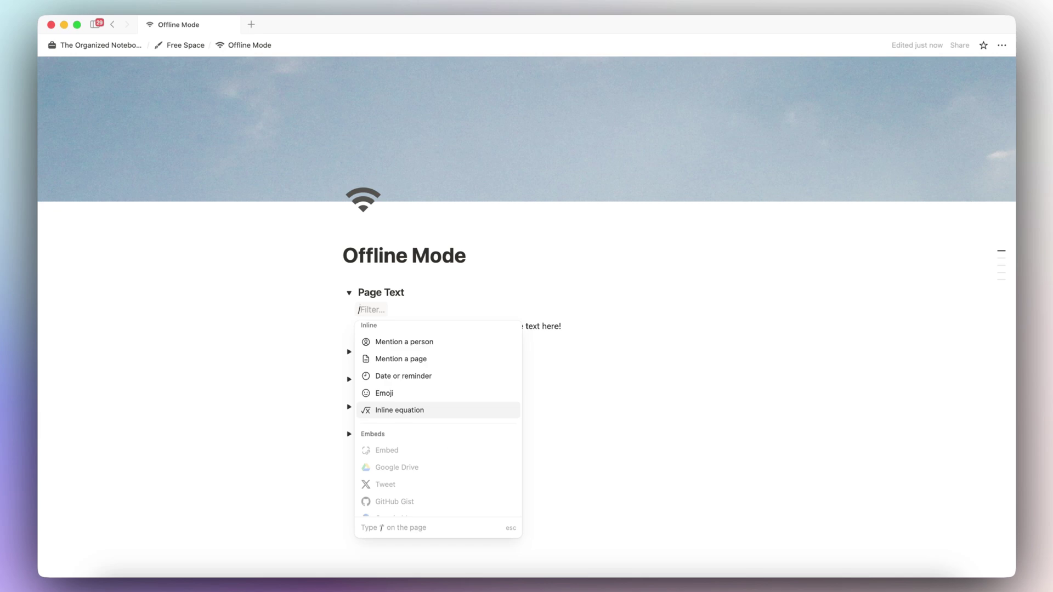
{"action": "scroll", "coordinate": [435, 464], "scroll_direction": "down", "scroll_amount": 4}
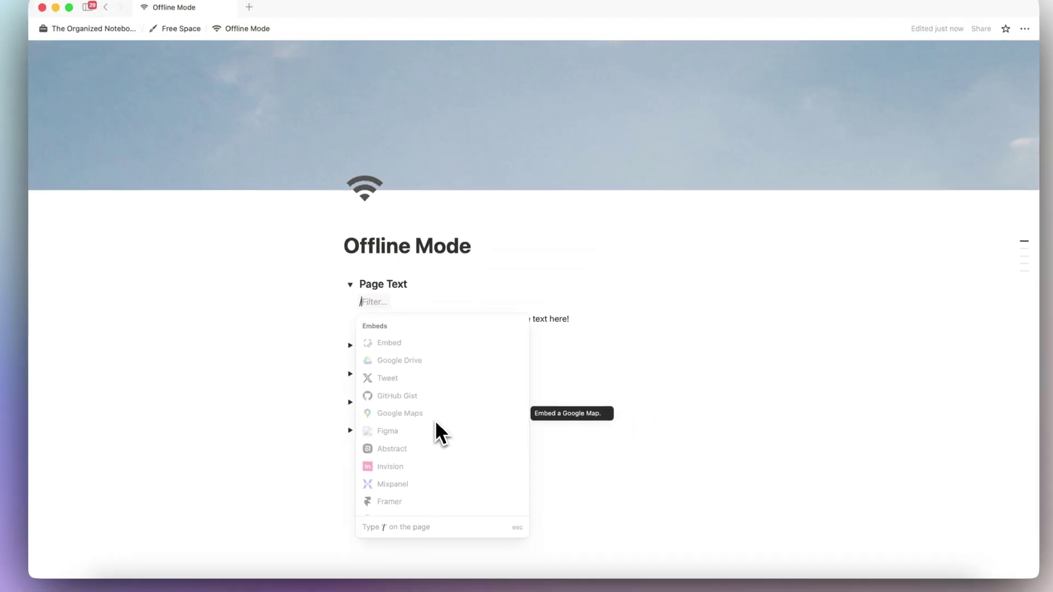
{"action": "scroll", "coordinate": [439, 432], "scroll_direction": "down", "scroll_amount": 5}
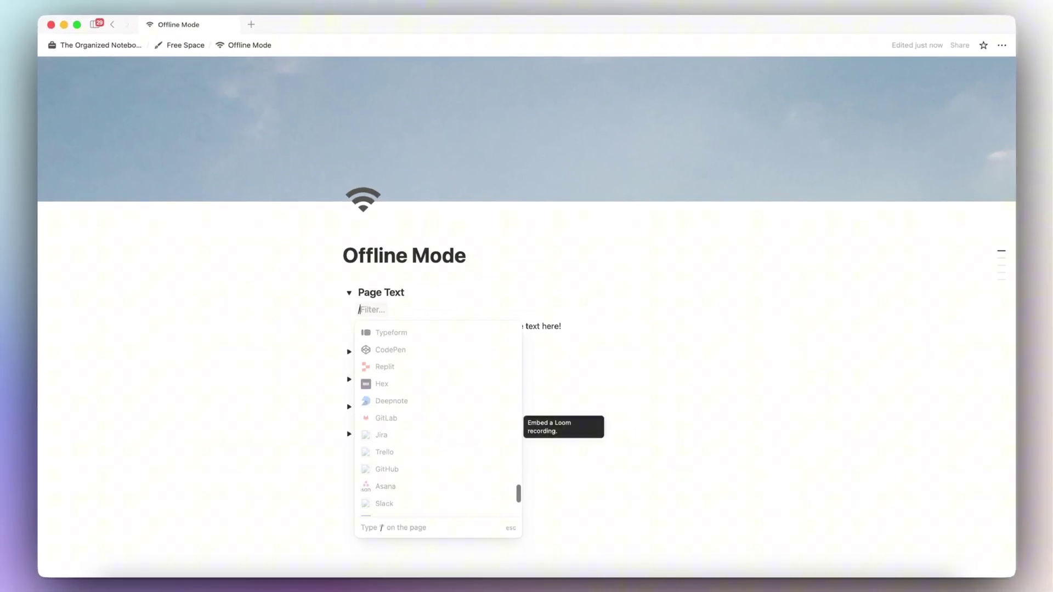
{"action": "key", "text": "Down"}
{"action": "key", "text": "Down"}
{"action": "key", "text": "Down"}
{"action": "key", "text": "Down"}
{"action": "key", "text": "Down"}
{"action": "key", "text": "Down"}
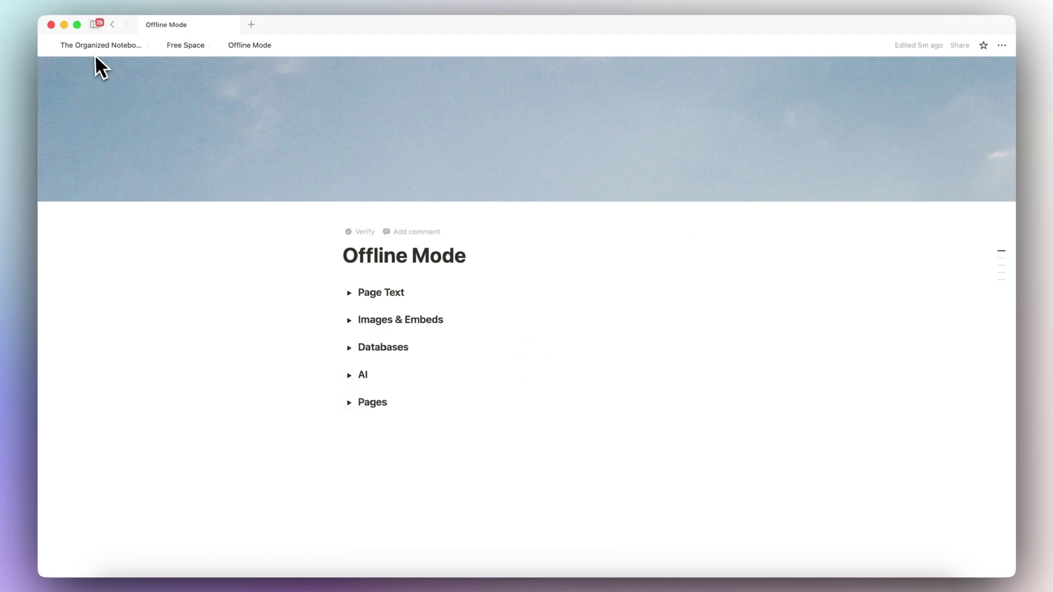
{"action": "mouse_move", "coordinate": [97, 36]}
{"action": "scroll", "coordinate": [102, 214], "scroll_direction": "down", "scroll_amount": 2}
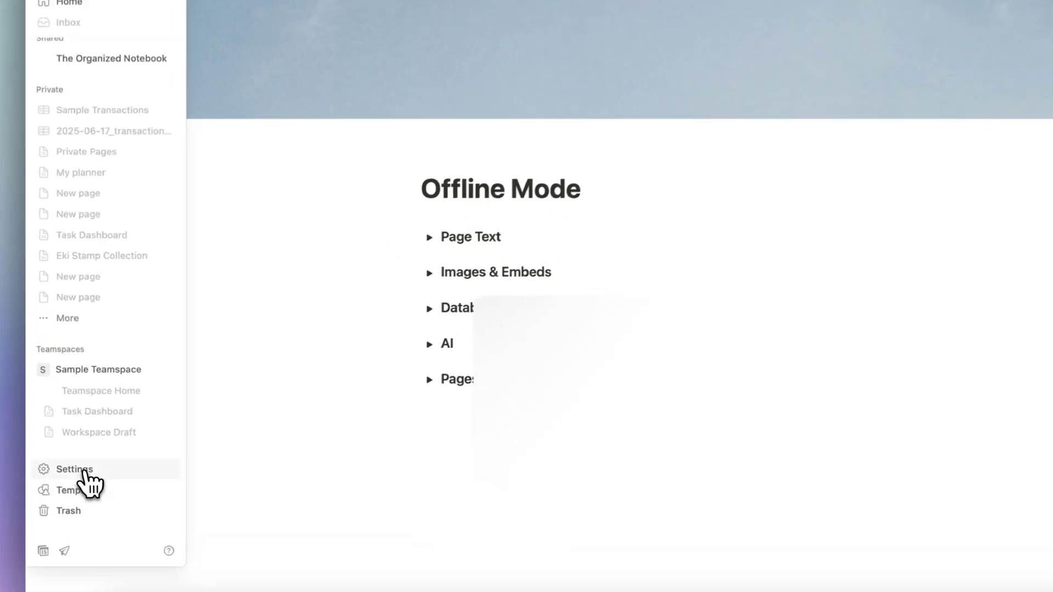
{"action": "left_click", "coordinate": [84, 470]}
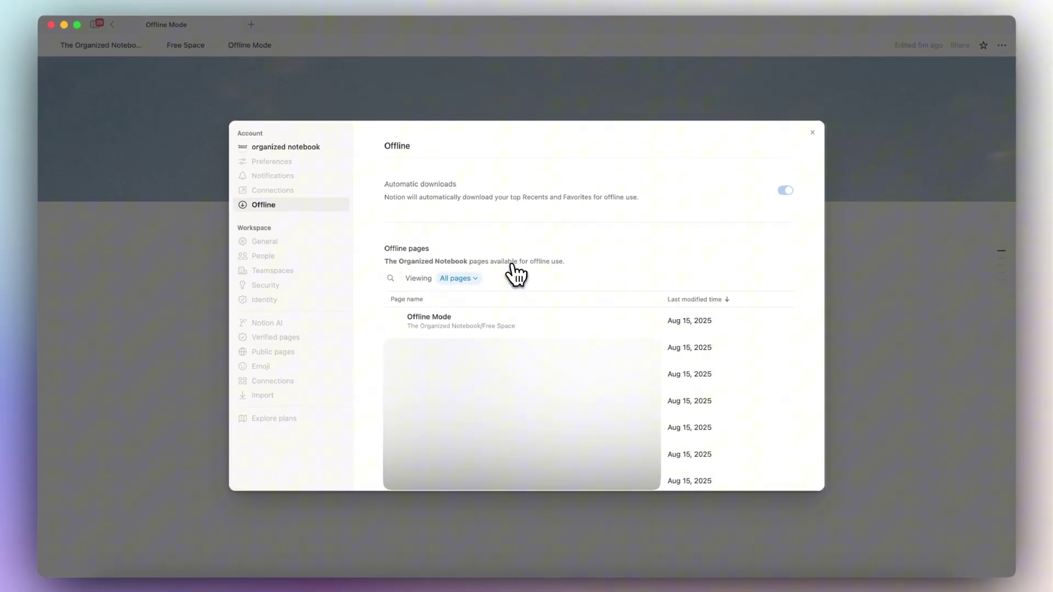
{"action": "left_click", "coordinate": [471, 278]}
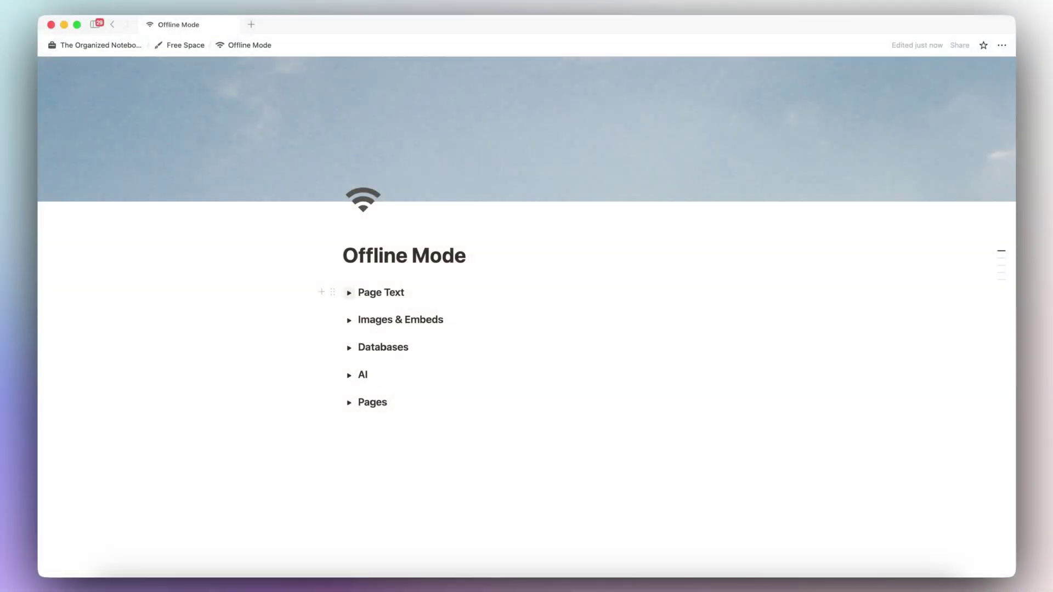
Insert a new block below Page Text and browse the slash menu's offline block types
{"action": "left_click", "coordinate": [425, 294]}
{"action": "key", "text": "Return"}
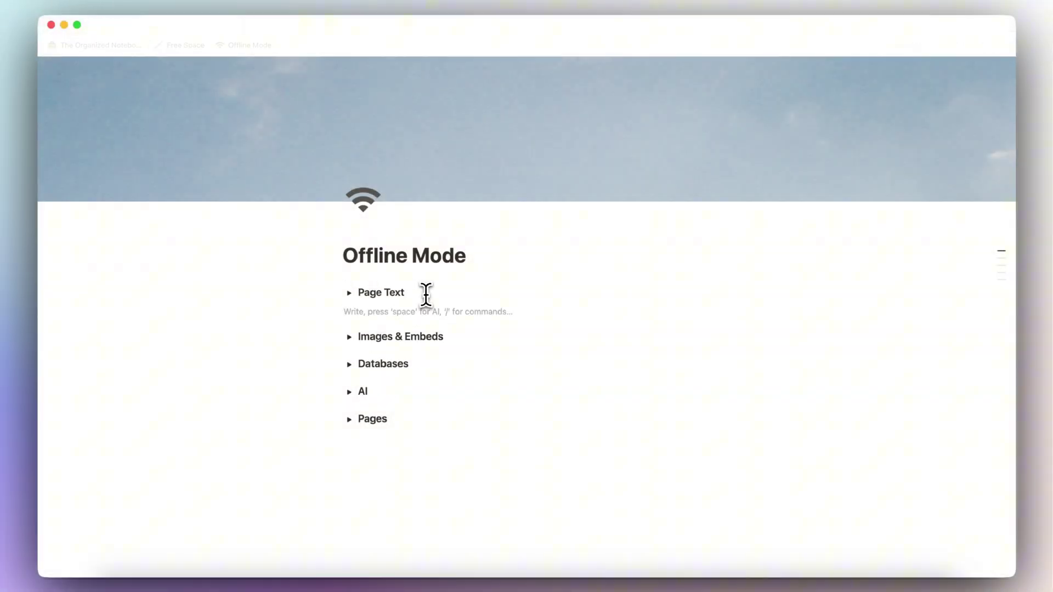
{"action": "type", "text": "/"}
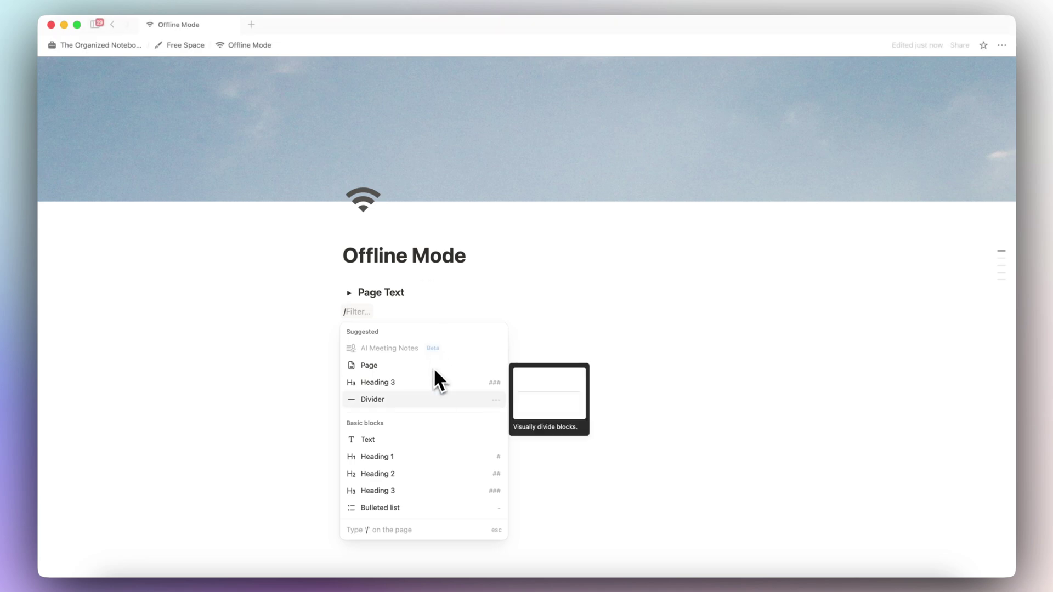
{"action": "scroll", "coordinate": [440, 409], "scroll_direction": "down", "scroll_amount": 10}
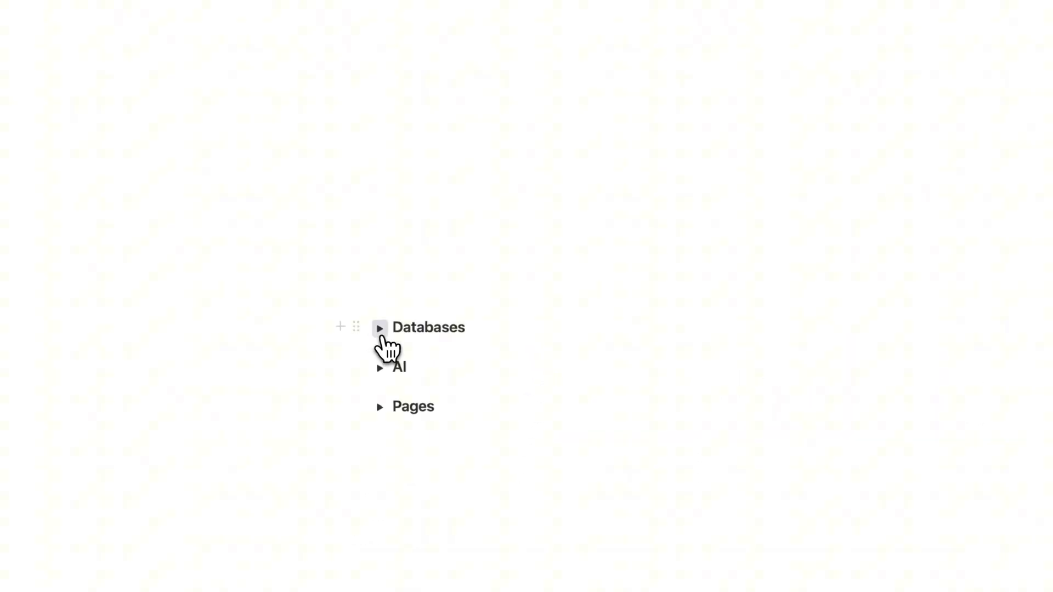
{"action": "left_click", "coordinate": [380, 328]}
{"action": "scroll", "coordinate": [400, 342], "scroll_direction": "down", "scroll_amount": 4}
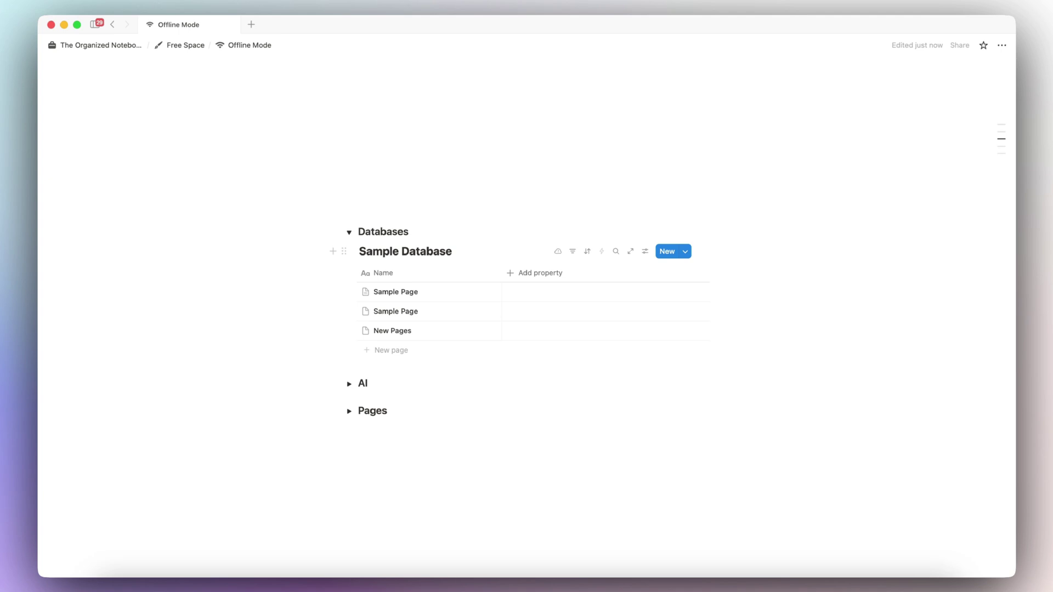
{"action": "left_click", "coordinate": [348, 384]}
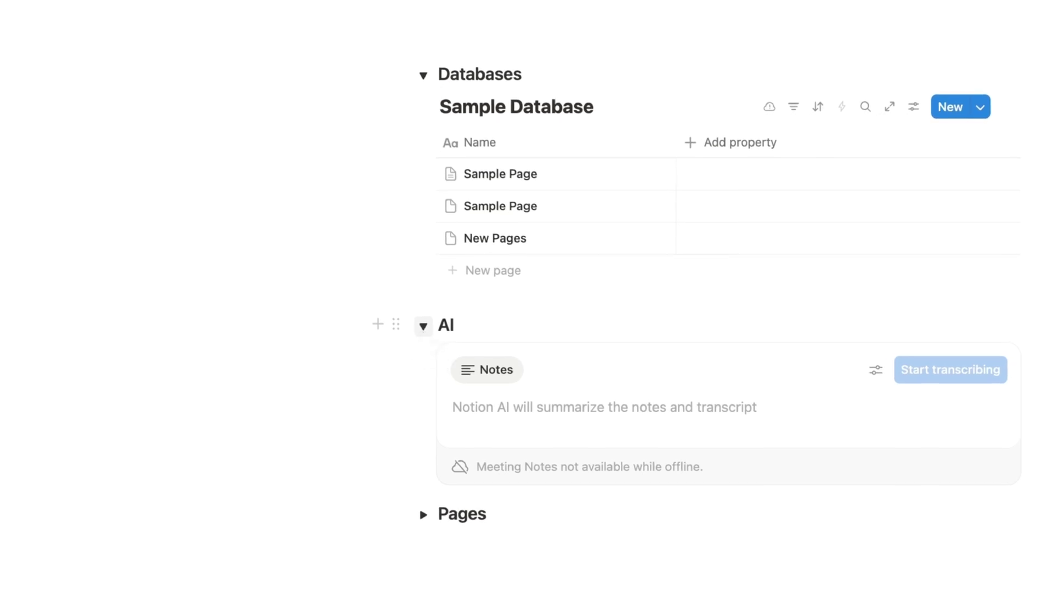
{"action": "scroll", "coordinate": [430, 357], "scroll_direction": "down", "scroll_amount": 3}
{"action": "left_click", "coordinate": [423, 396]}
{"action": "left_click", "coordinate": [424, 395]}
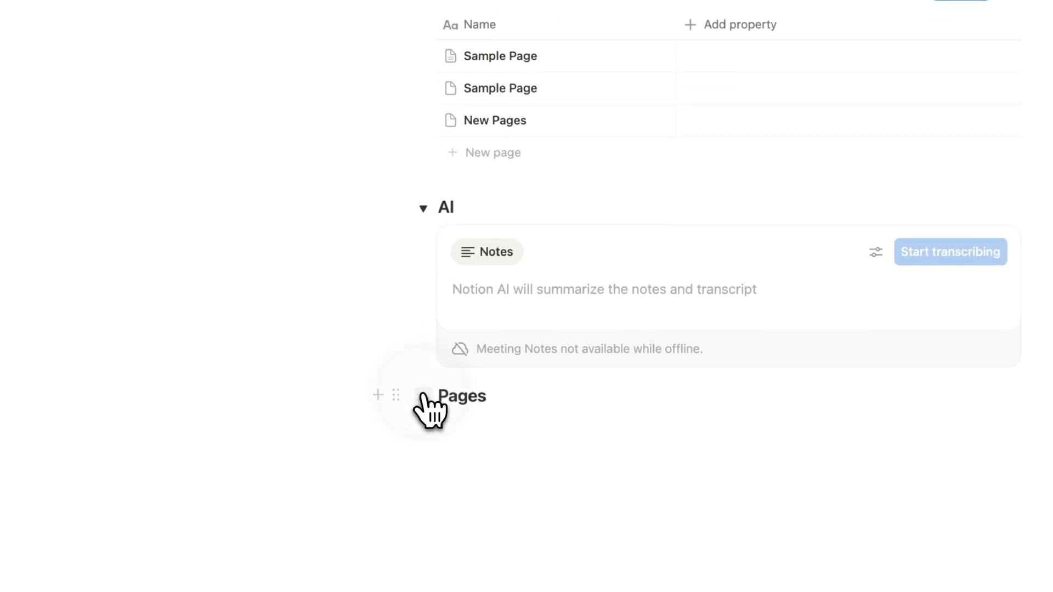
{"action": "left_click", "coordinate": [424, 209]}
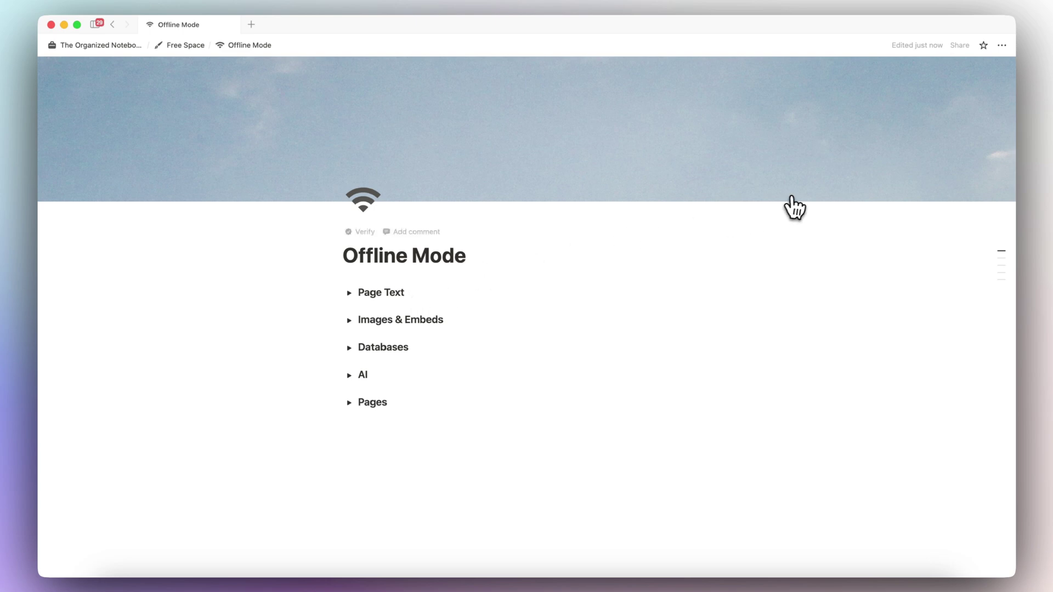
{"action": "left_click", "coordinate": [1001, 45]}
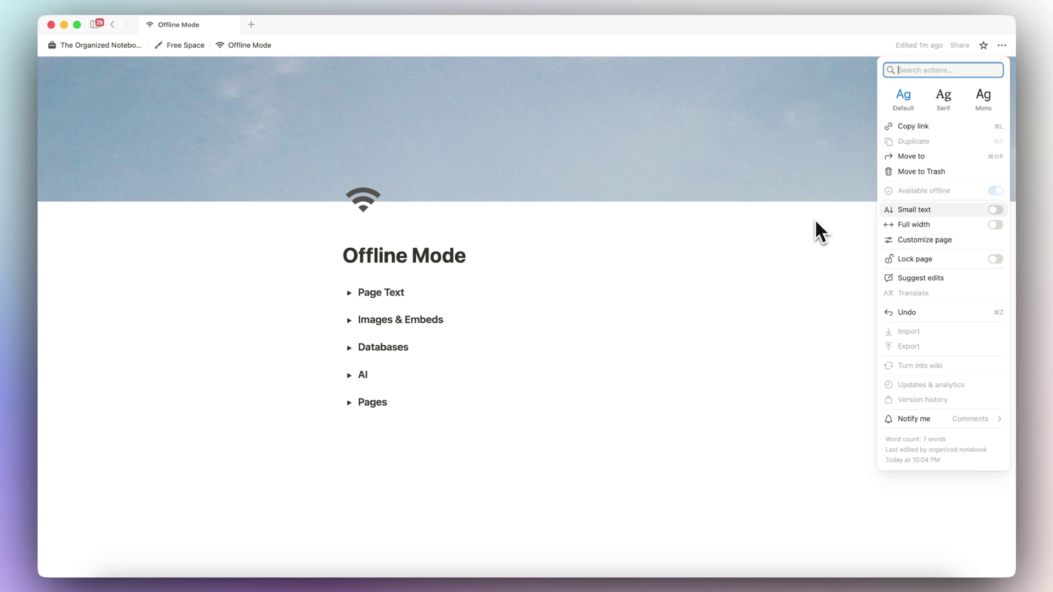
{"action": "left_click", "coordinate": [475, 263]}
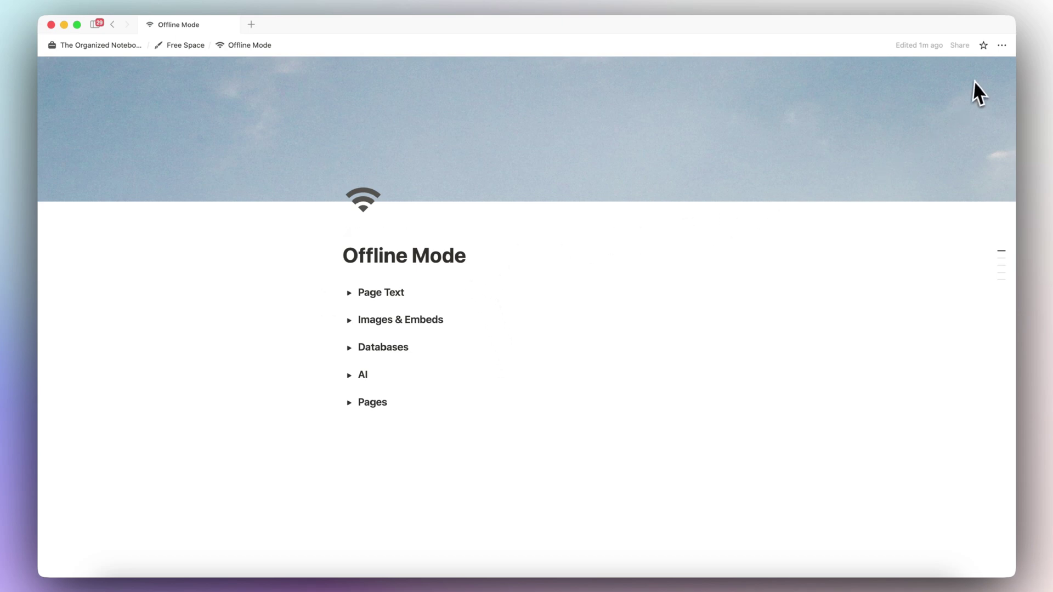
{"action": "left_click", "coordinate": [1001, 44]}
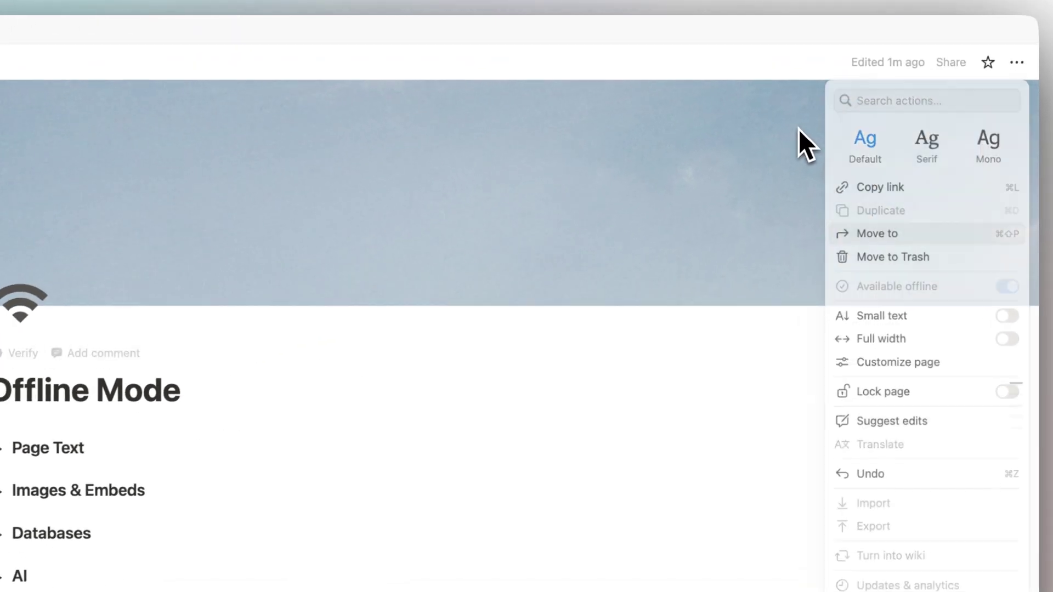
{"action": "left_click", "coordinate": [799, 130]}
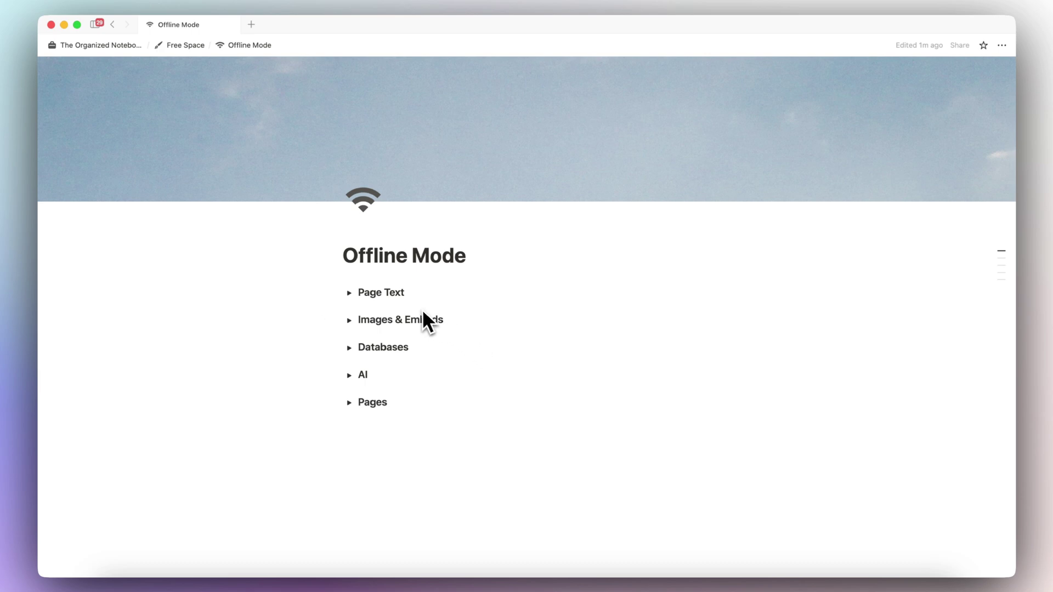
Expand Page Text and Images & Embeds, then scroll down through the desk photo
{"action": "left_click", "coordinate": [349, 292]}
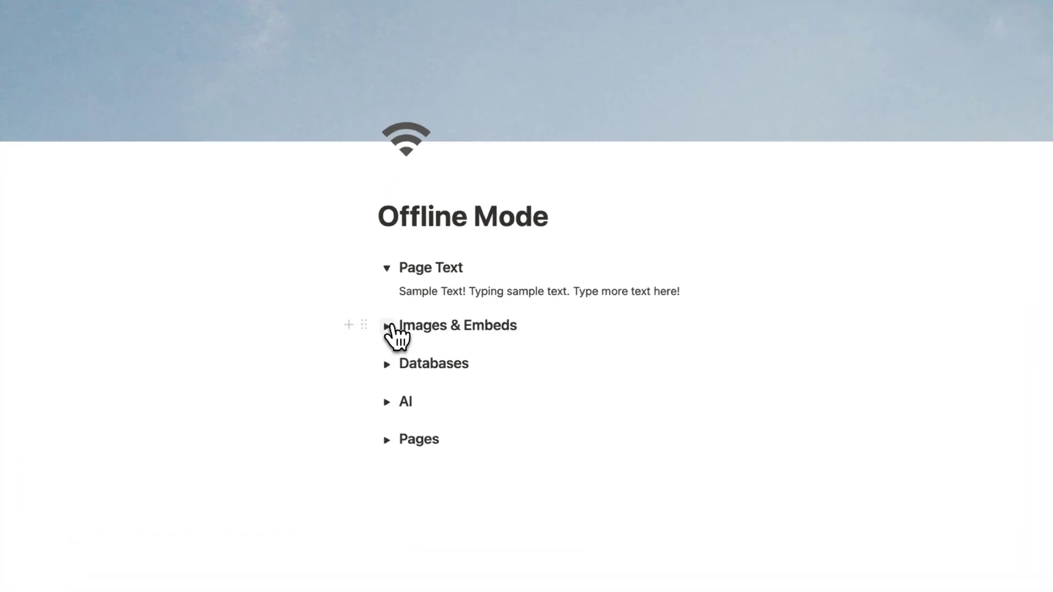
{"action": "left_click", "coordinate": [349, 335]}
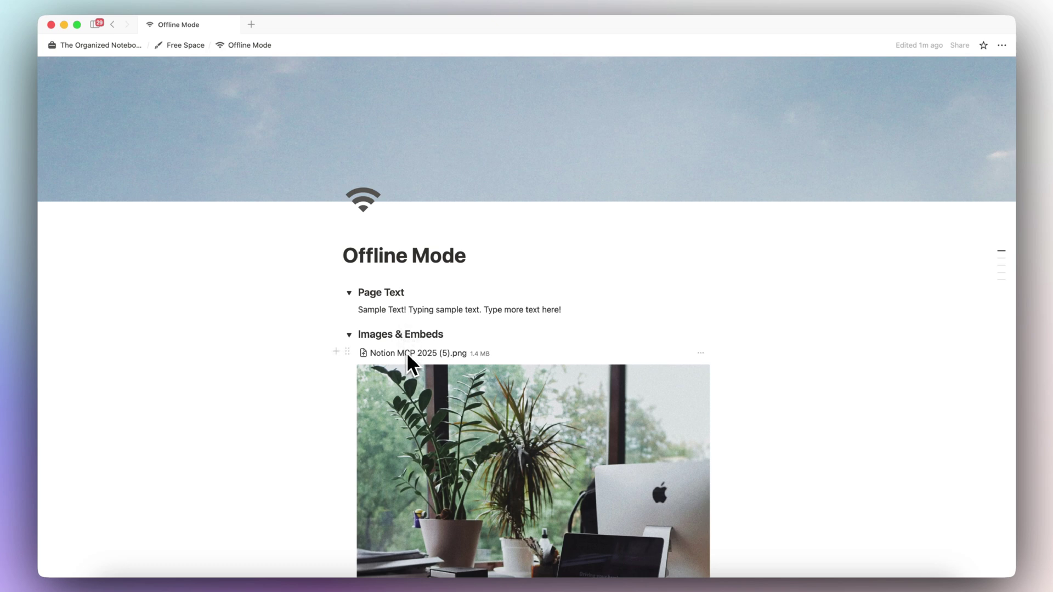
{"action": "scroll", "coordinate": [420, 378], "scroll_direction": "down", "scroll_amount": 2}
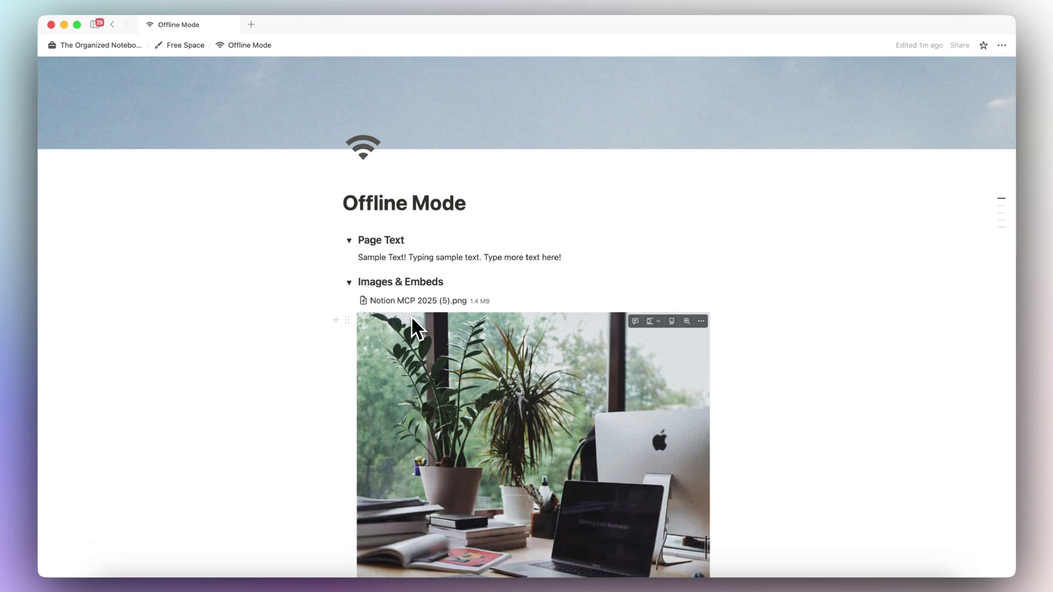
{"action": "scroll", "coordinate": [412, 321], "scroll_direction": "down", "scroll_amount": 10}
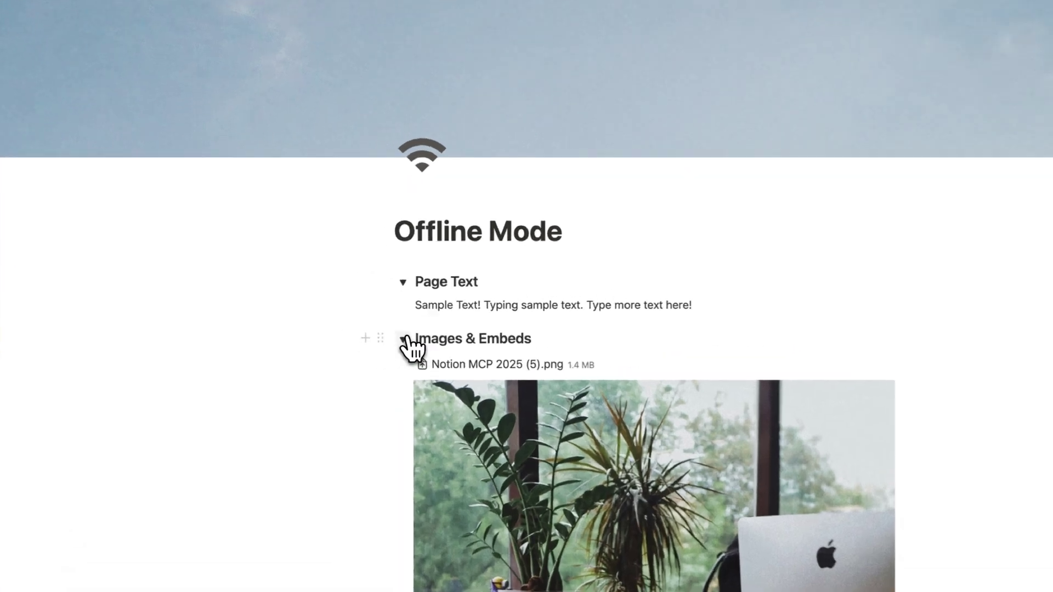
Collapse Images & Embeds and then Page Text
{"action": "left_click", "coordinate": [349, 335]}
{"action": "left_click", "coordinate": [348, 293]}
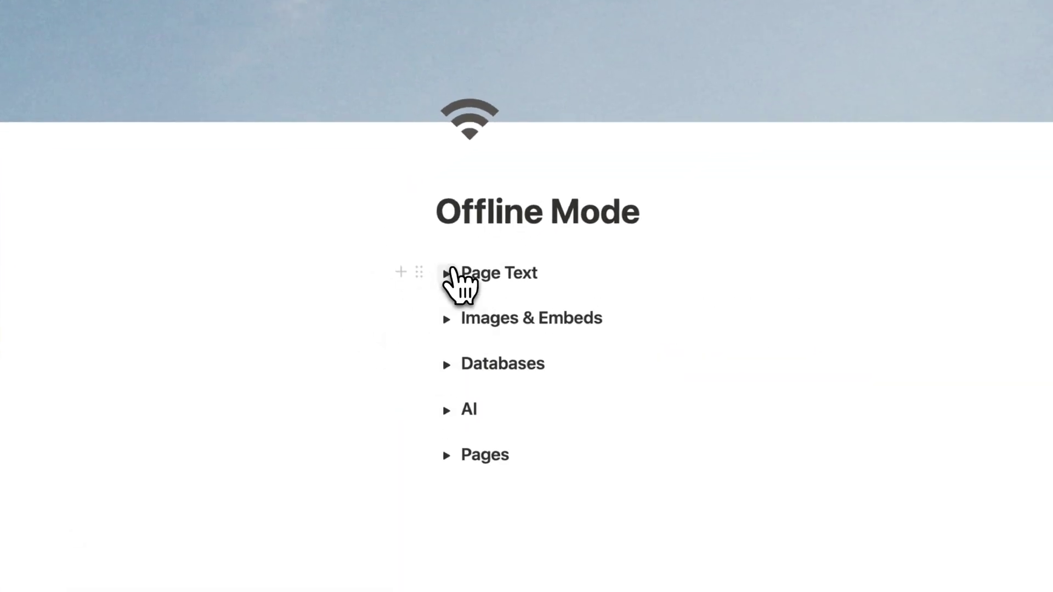